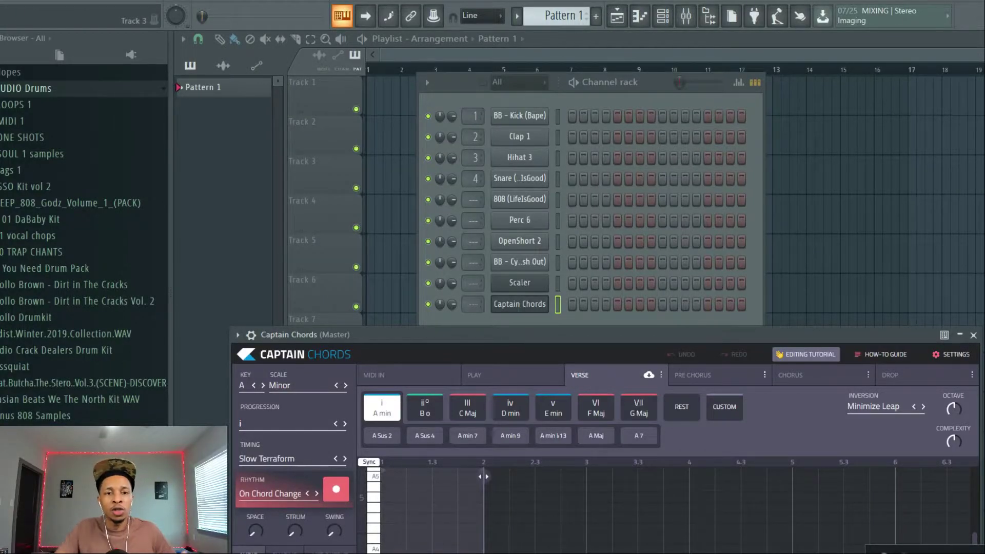
Extend the A minor start into four chords: A min, D min, E min, G Maj
{"action": "left_click_drag", "start_coordinate": [653, 336], "coordinate": [619, 128]}
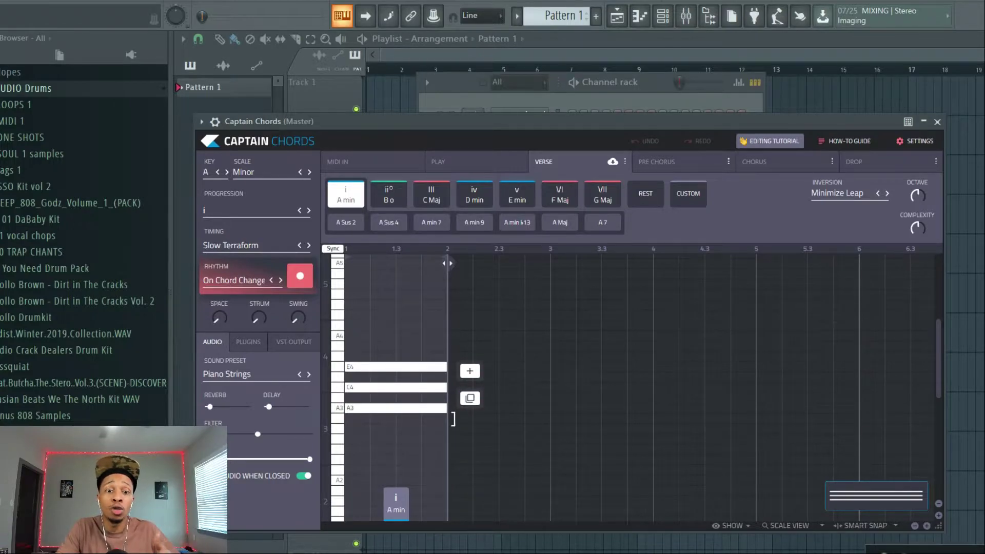
{"action": "left_click", "coordinate": [477, 371]}
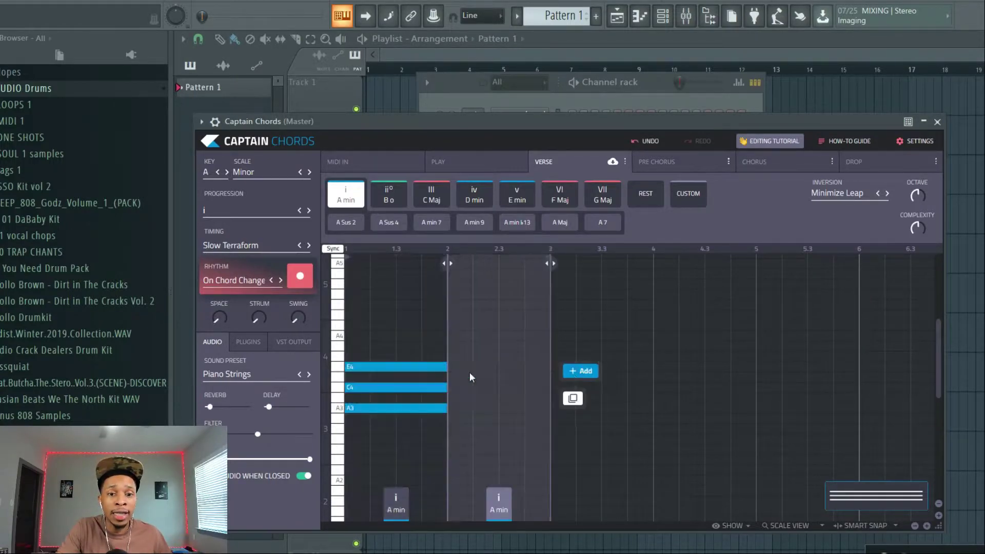
{"action": "left_click", "coordinate": [479, 196]}
{"action": "left_click", "coordinate": [572, 371]}
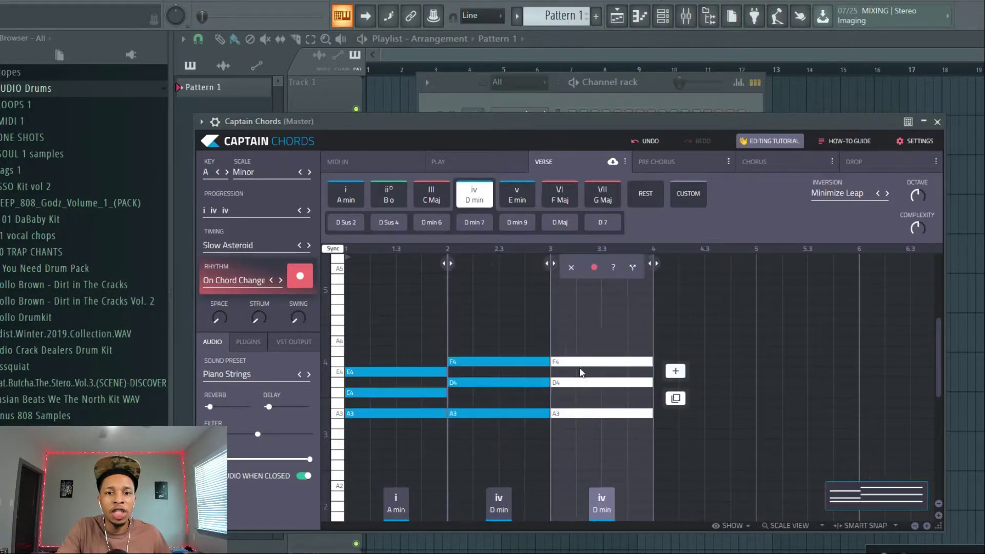
{"action": "left_click", "coordinate": [517, 195]}
{"action": "left_click", "coordinate": [675, 371]}
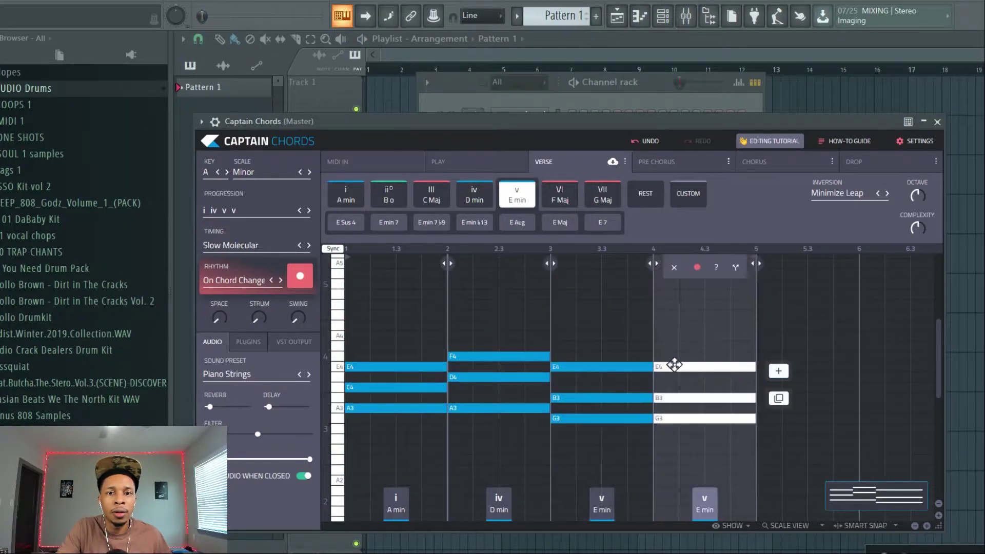
{"action": "left_click", "coordinate": [606, 195]}
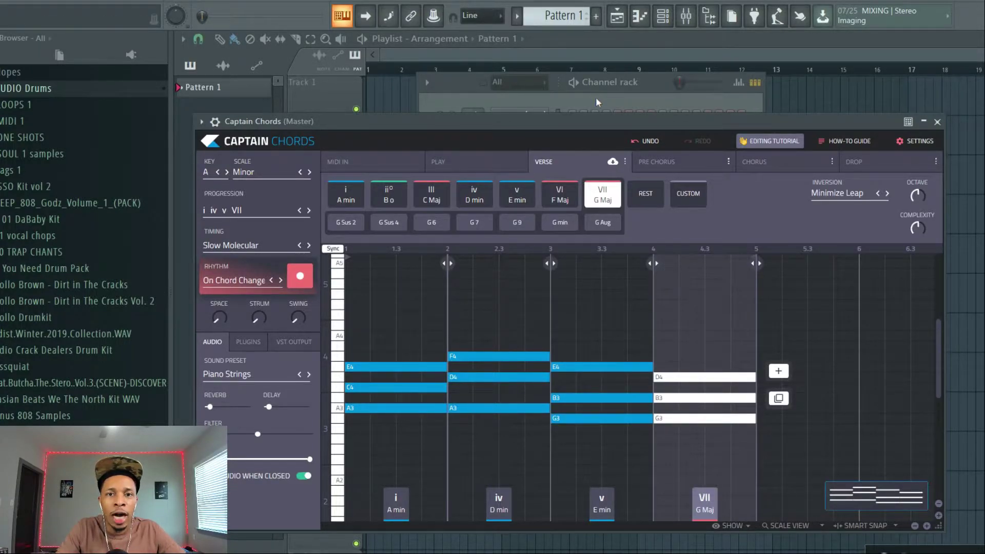
View the chords in the piano roll, then add a Captain Melody channel in A Minor
{"action": "key", "text": "F7"}
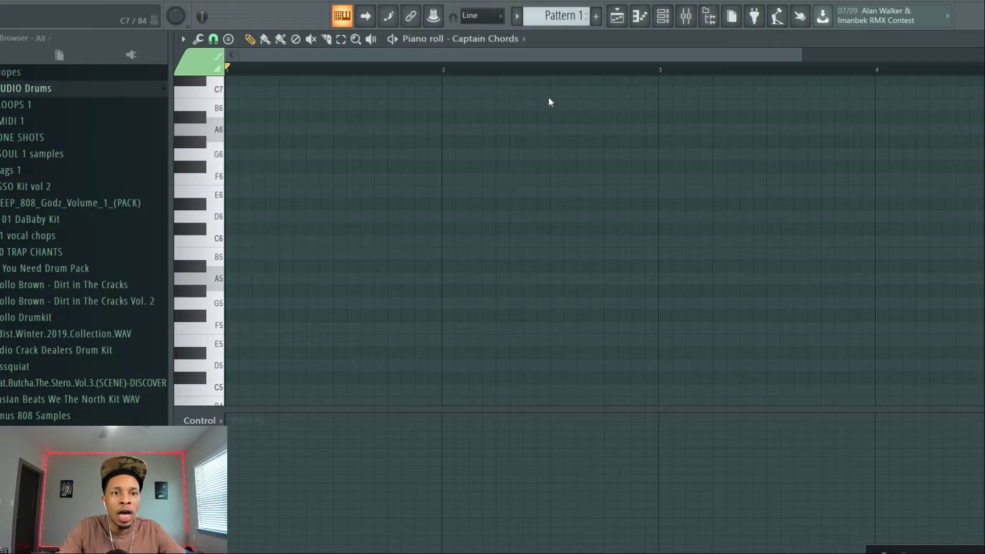
{"action": "left_click_drag", "start_coordinate": [227, 68], "coordinate": [964, 324]}
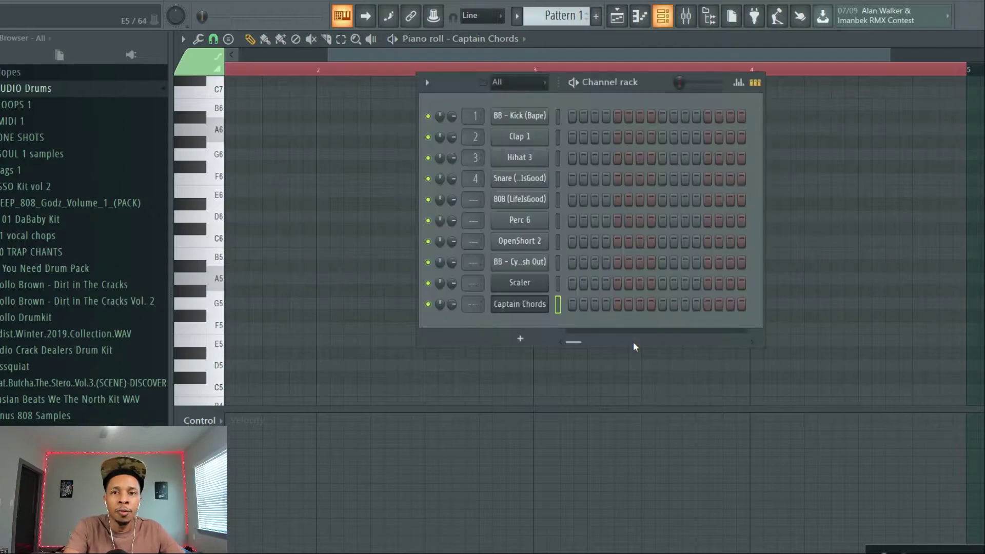
{"action": "key", "text": "F6"}
{"action": "left_click", "coordinate": [520, 339]}
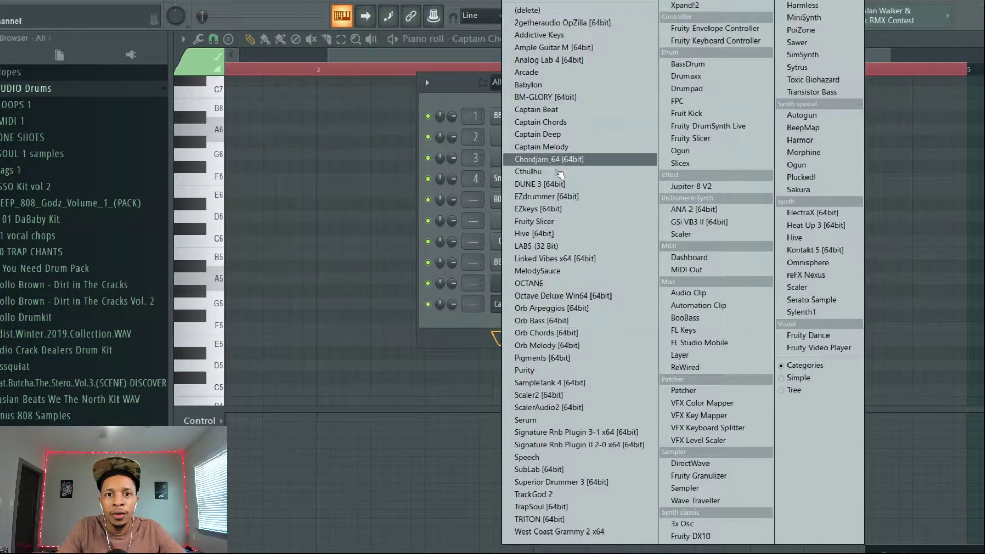
{"action": "left_click", "coordinate": [558, 148]}
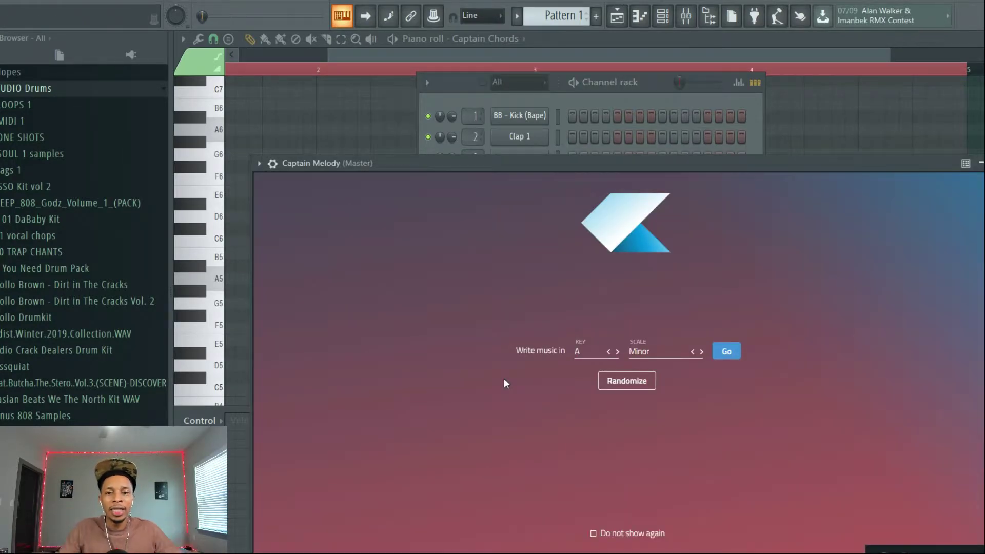
{"action": "left_click", "coordinate": [727, 351]}
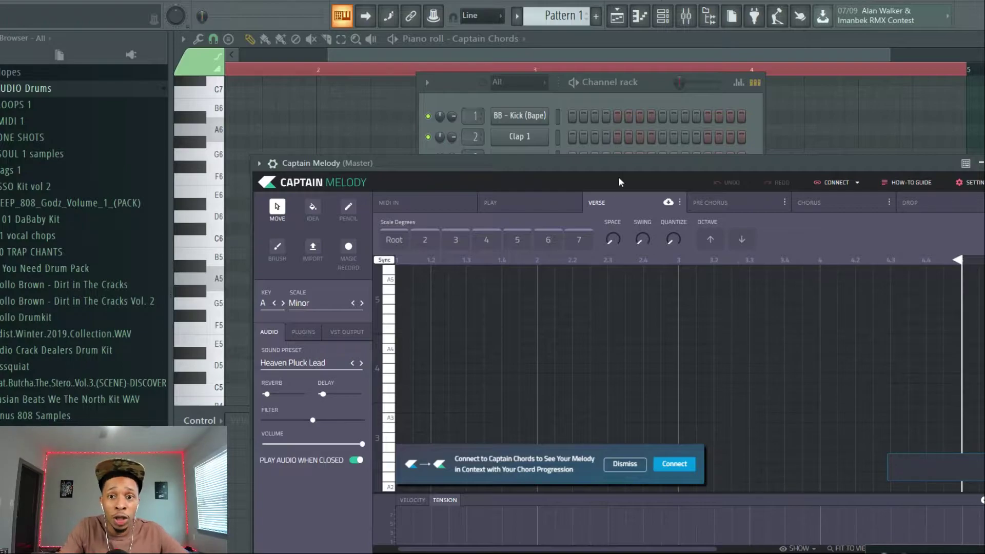
Connect Captain Melody to the chords and generate a melody idea to bar 3, rerolled once
{"action": "left_click_drag", "start_coordinate": [618, 179], "coordinate": [615, 96]}
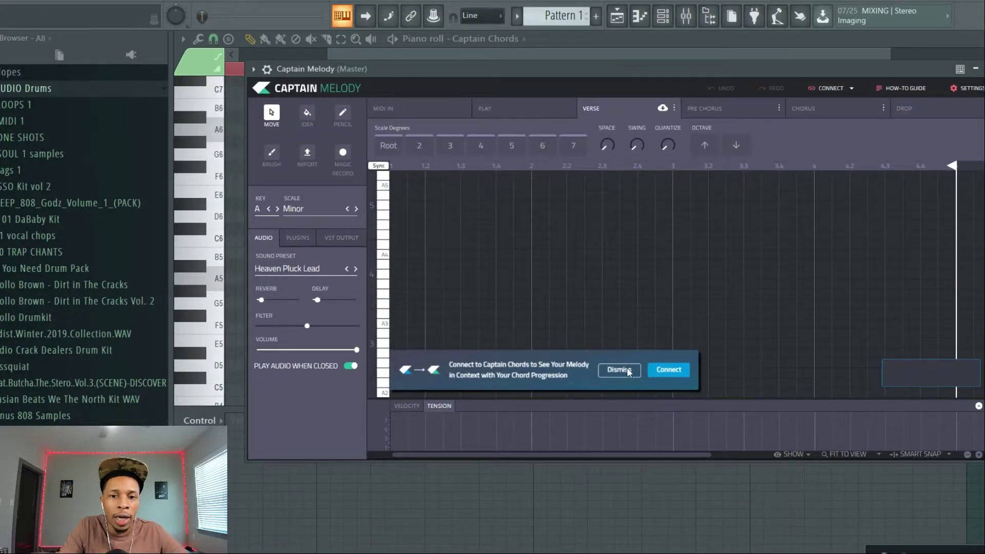
{"action": "left_click", "coordinate": [665, 375]}
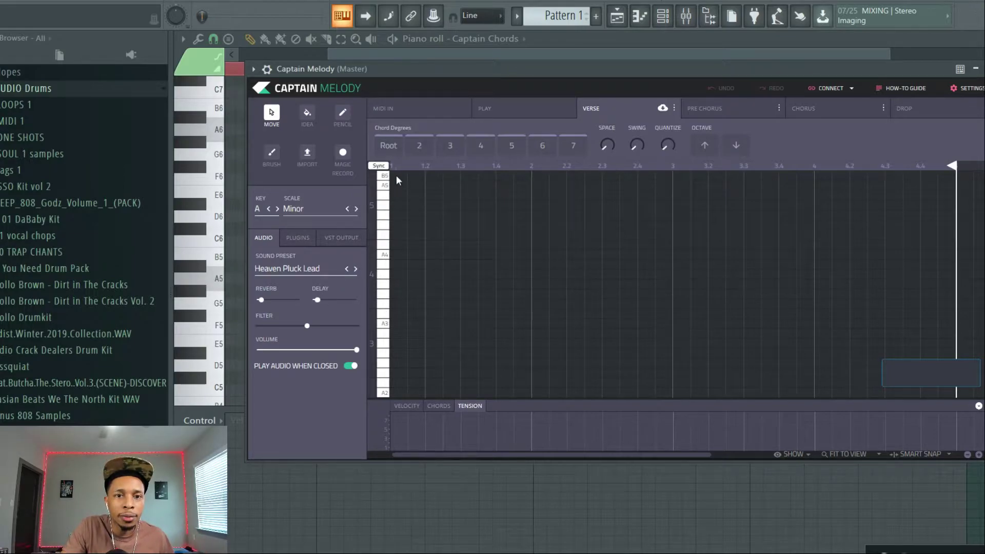
{"action": "left_click", "coordinate": [308, 114]}
{"action": "left_click", "coordinate": [400, 212]}
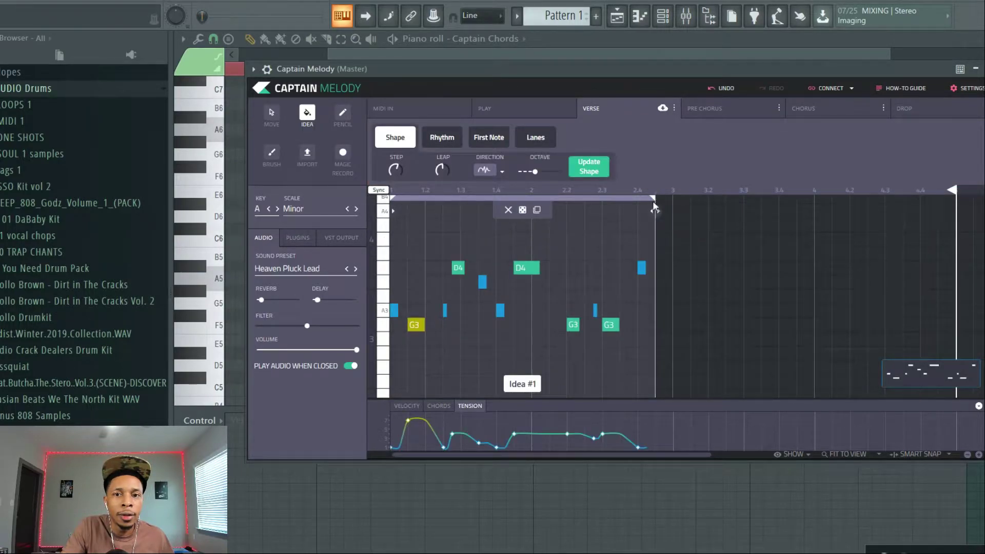
{"action": "left_click_drag", "start_coordinate": [653, 198], "coordinate": [667, 198]}
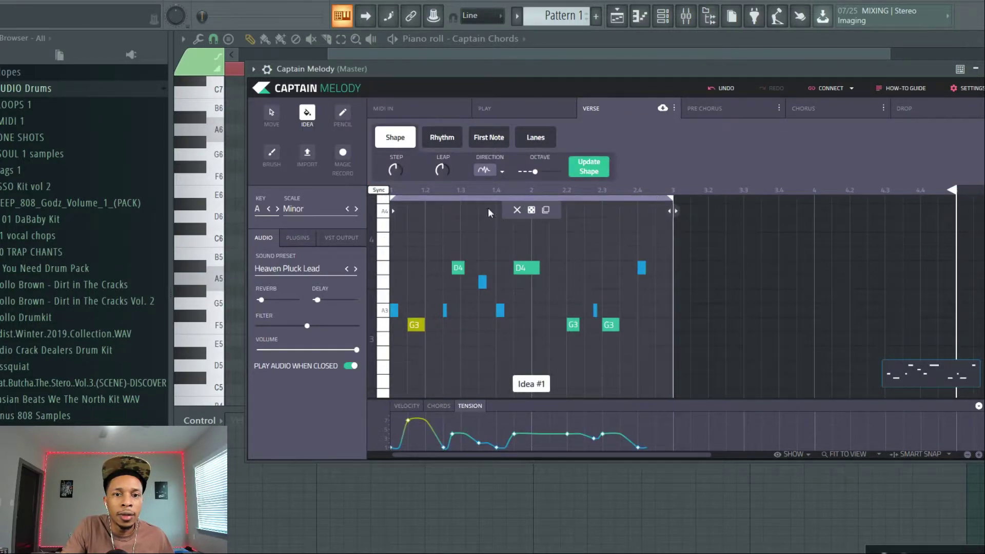
{"action": "left_click", "coordinate": [532, 210]}
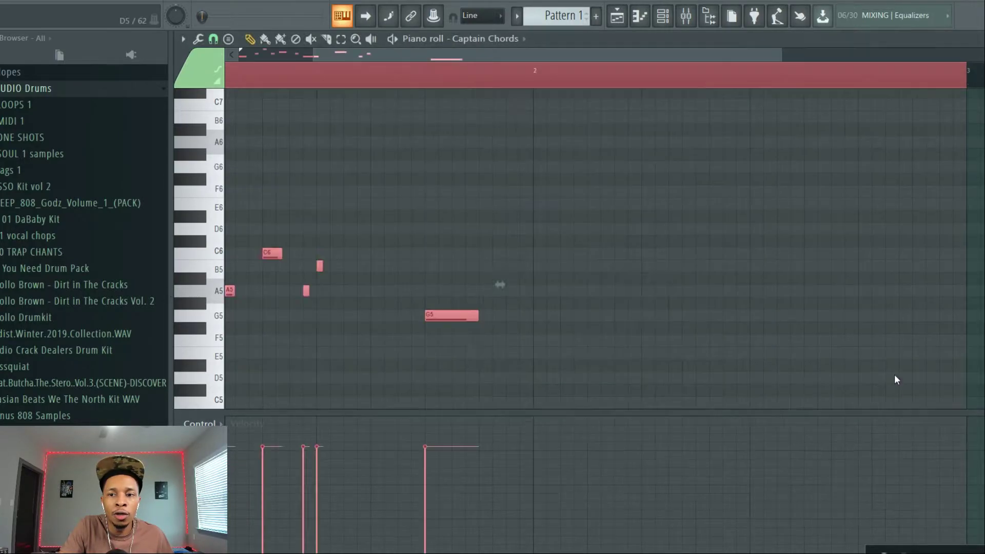
Close Captain Melody and duplicate the melody notes one bar later in the piano roll
{"action": "left_click", "coordinate": [894, 374]}
{"action": "left_click_drag", "start_coordinate": [312, 56], "coordinate": [240, 56]}
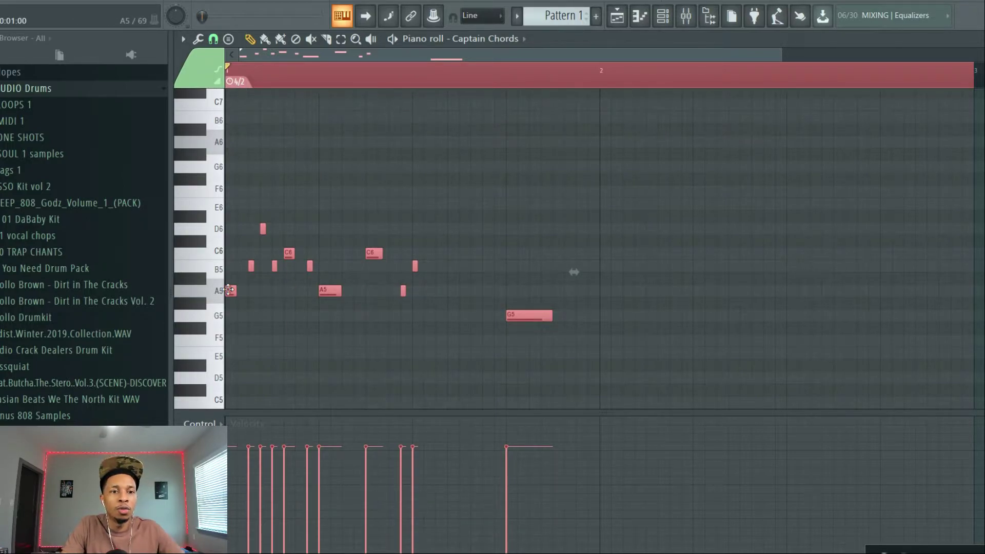
{"action": "left_click_drag", "start_coordinate": [228, 290], "coordinate": [606, 314]}
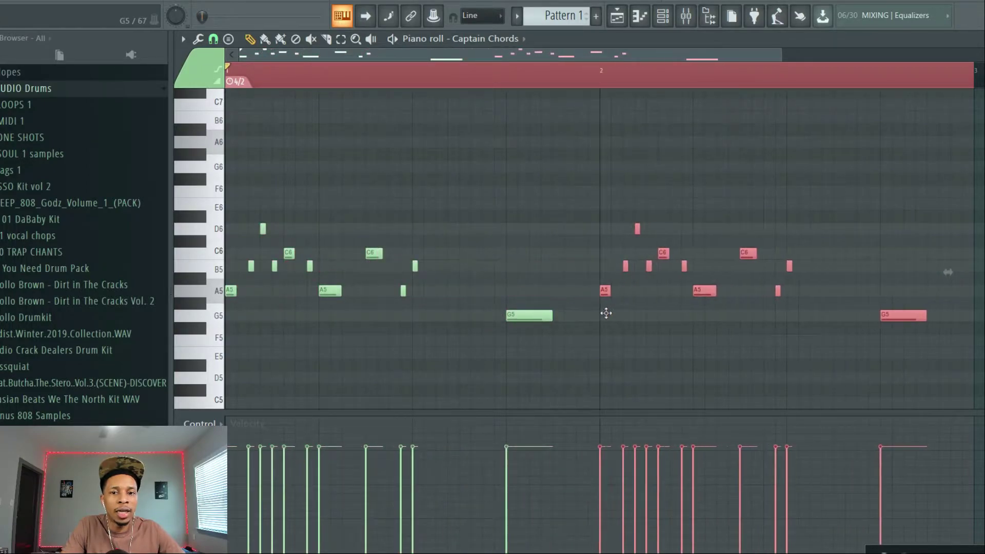
{"action": "left_click", "coordinate": [183, 39]}
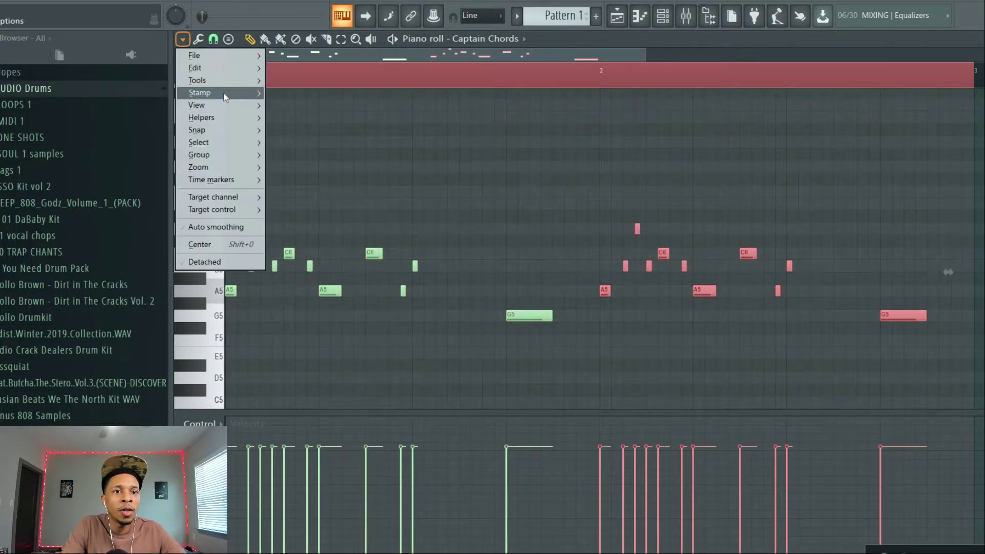
{"action": "mouse_move", "coordinate": [226, 117]}
{"action": "mouse_move", "coordinate": [380, 131]}
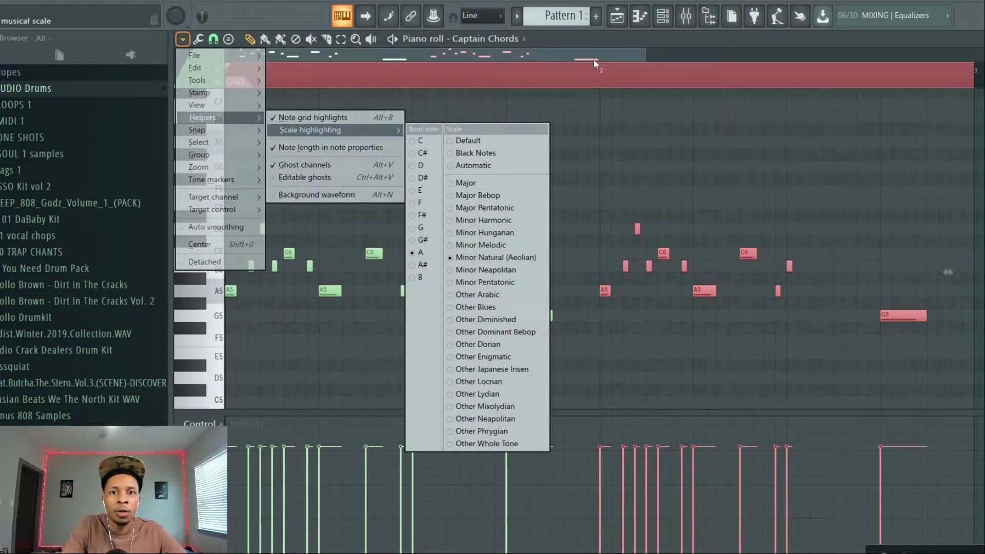
{"action": "left_click", "coordinate": [593, 42]}
Play the doubled melody phrase, then bring back the channel rack
{"action": "key", "text": "space"}
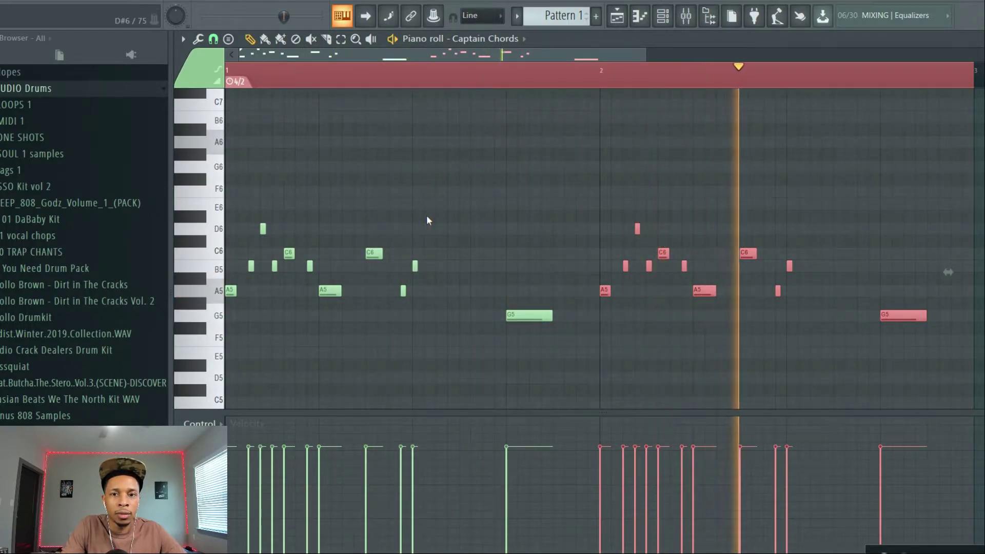
{"action": "key", "text": "space"}
{"action": "key", "text": "F6"}
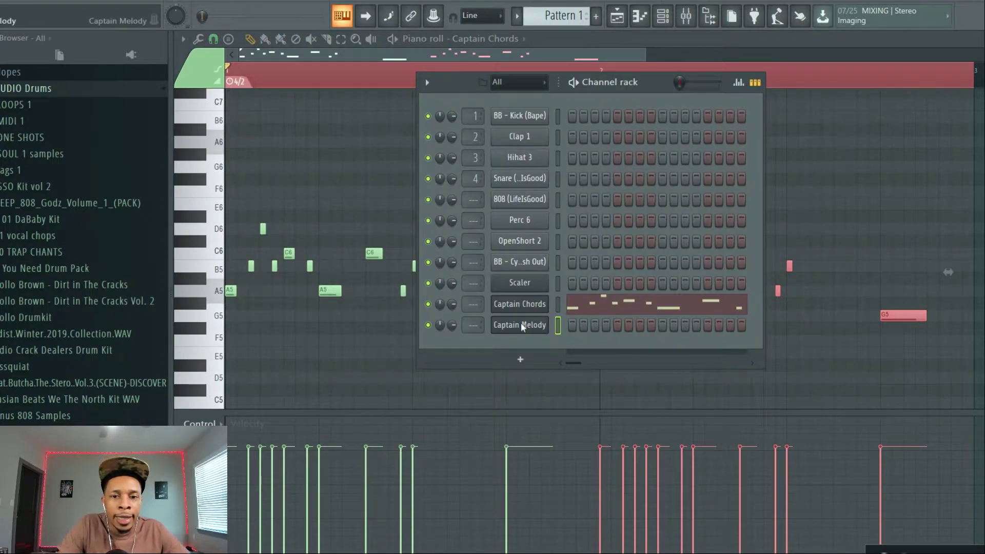
Add Captain Deep as a new bass channel from the instrument list
{"action": "left_click", "coordinate": [521, 359]}
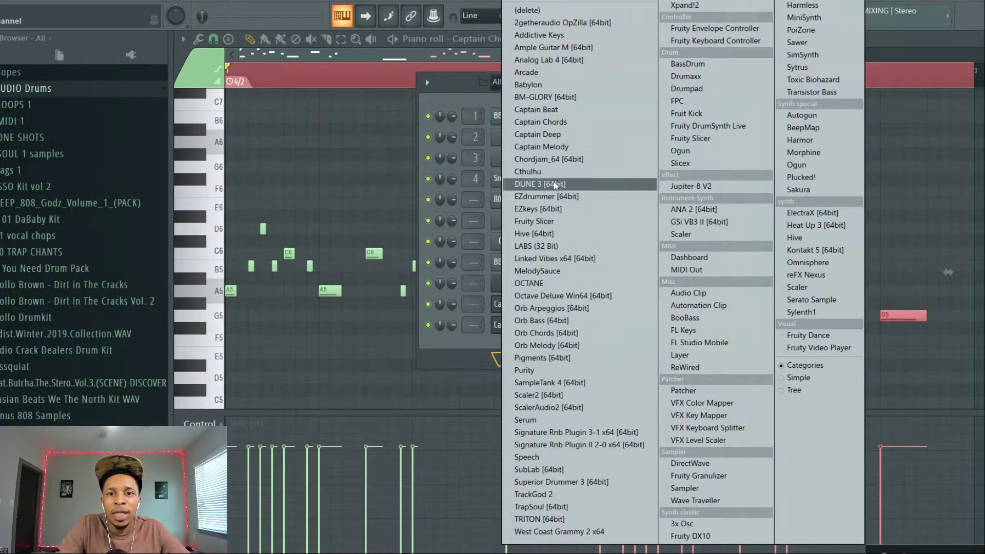
{"action": "left_click", "coordinate": [551, 131]}
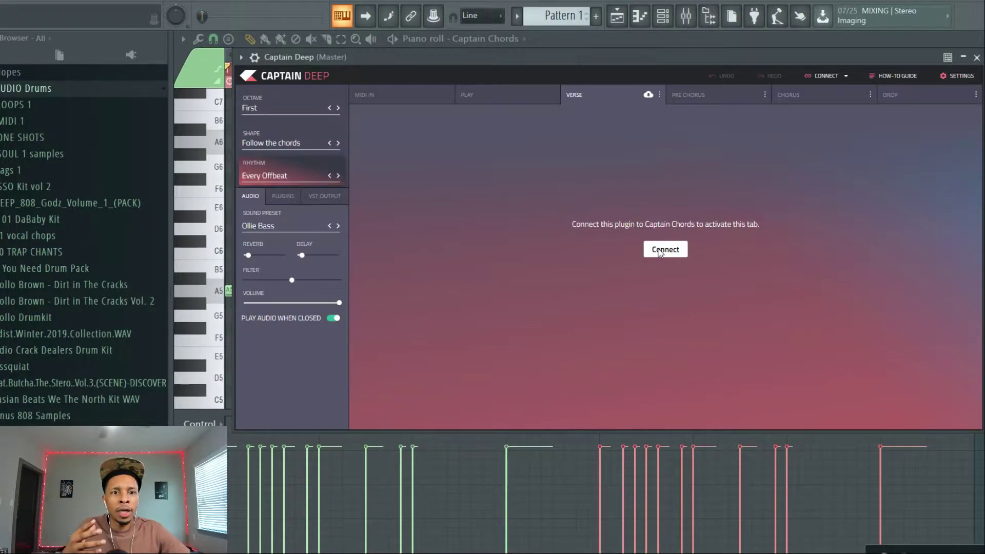
Connect Captain Deep to the chord progression and preview the default bassline
{"action": "left_click", "coordinate": [659, 251]}
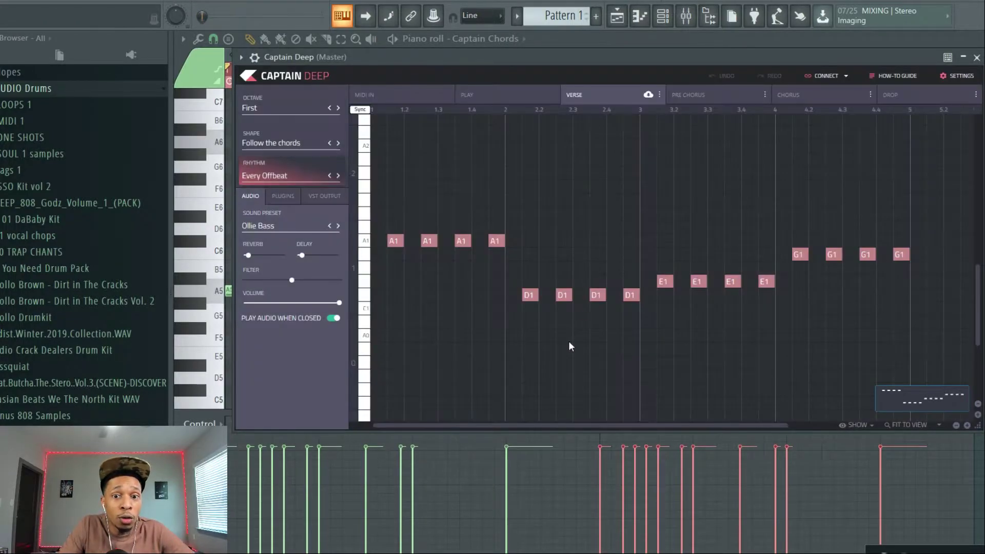
{"action": "left_click", "coordinate": [265, 115]}
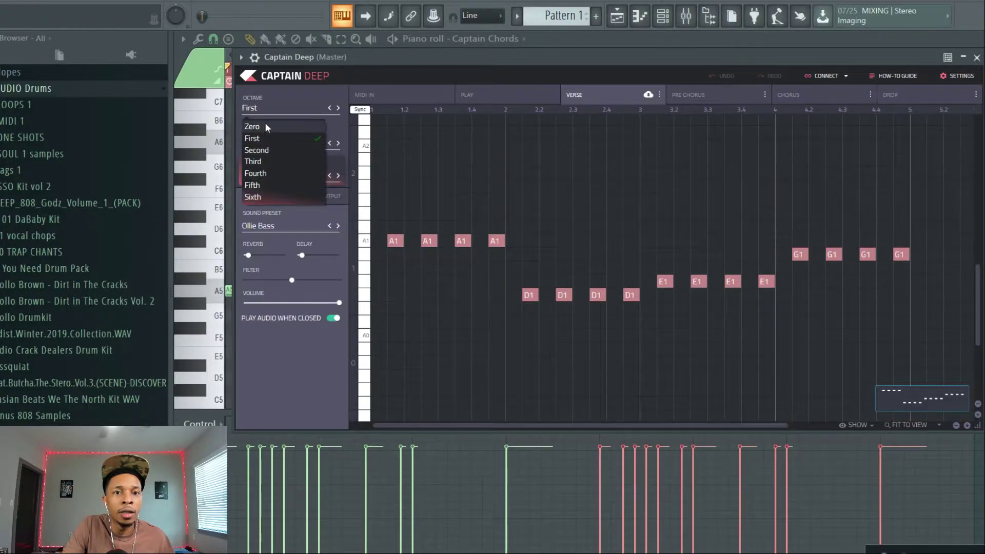
{"action": "left_click", "coordinate": [376, 83]}
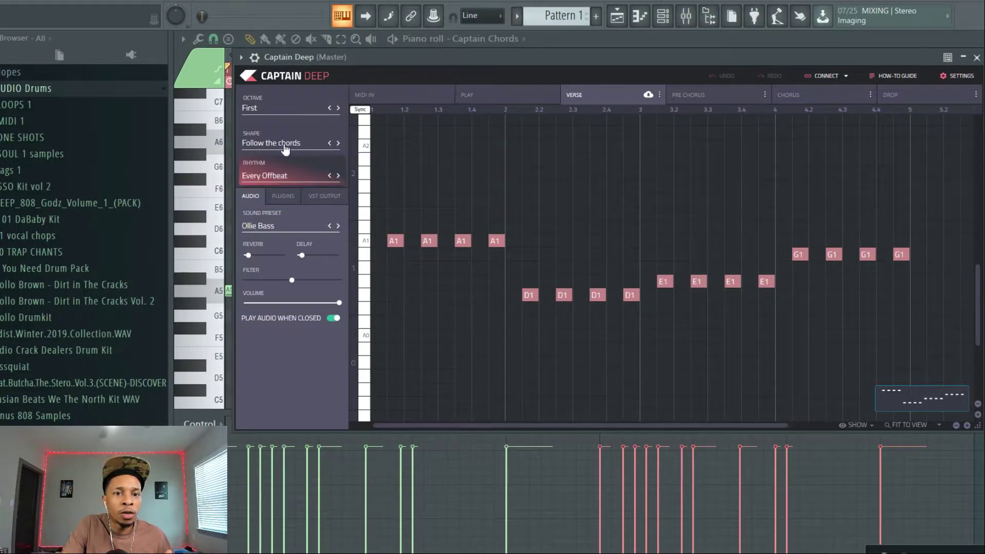
{"action": "key", "text": "space"}
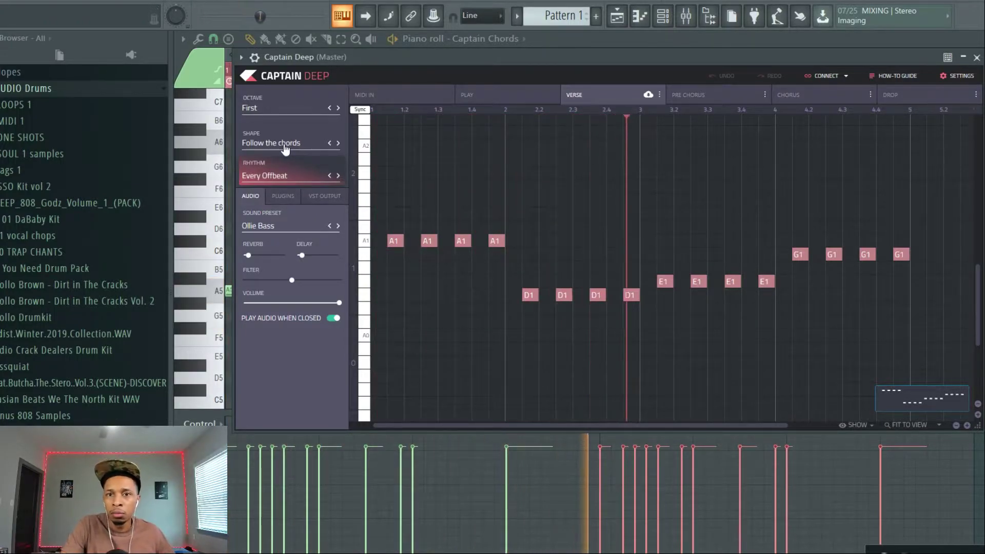
{"action": "key", "text": "space"}
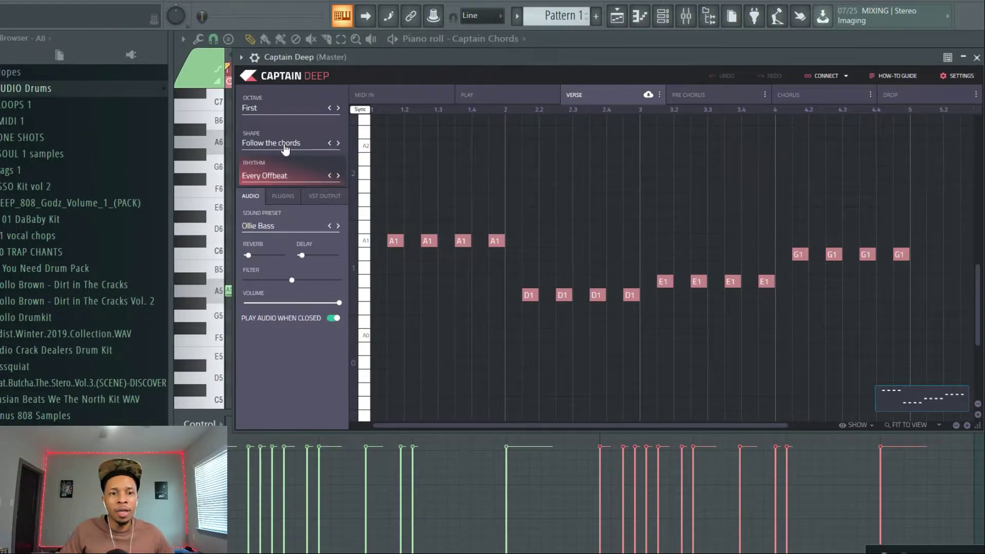
Try the On Every Beat bass rhythm and listen to it
{"action": "left_click", "coordinate": [279, 177]}
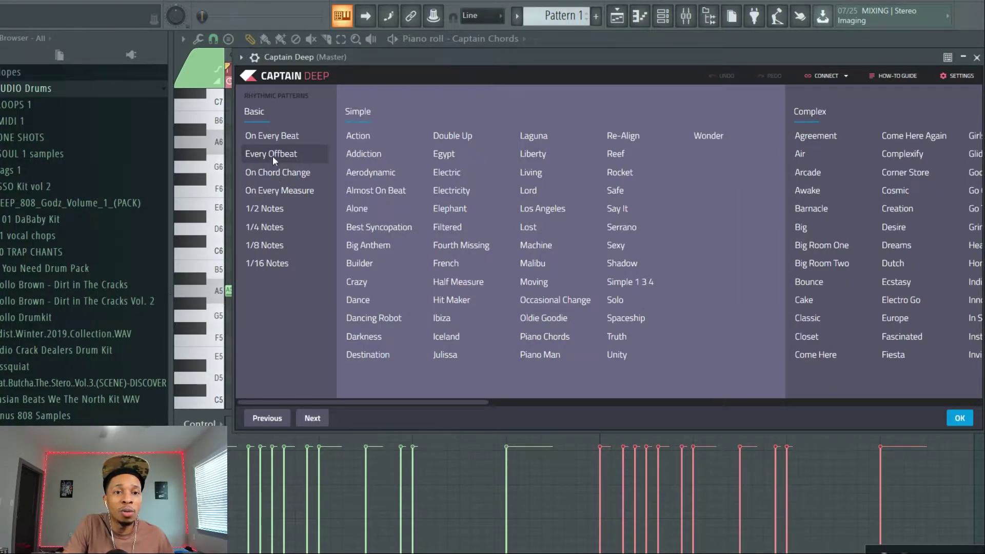
{"action": "left_click", "coordinate": [271, 138]}
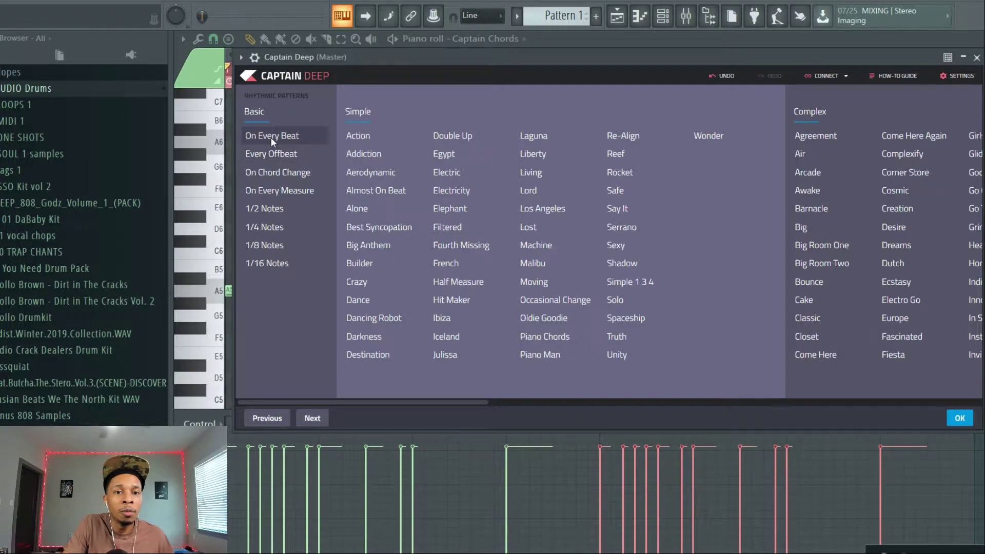
{"action": "left_click", "coordinate": [959, 418]}
{"action": "key", "text": "space"}
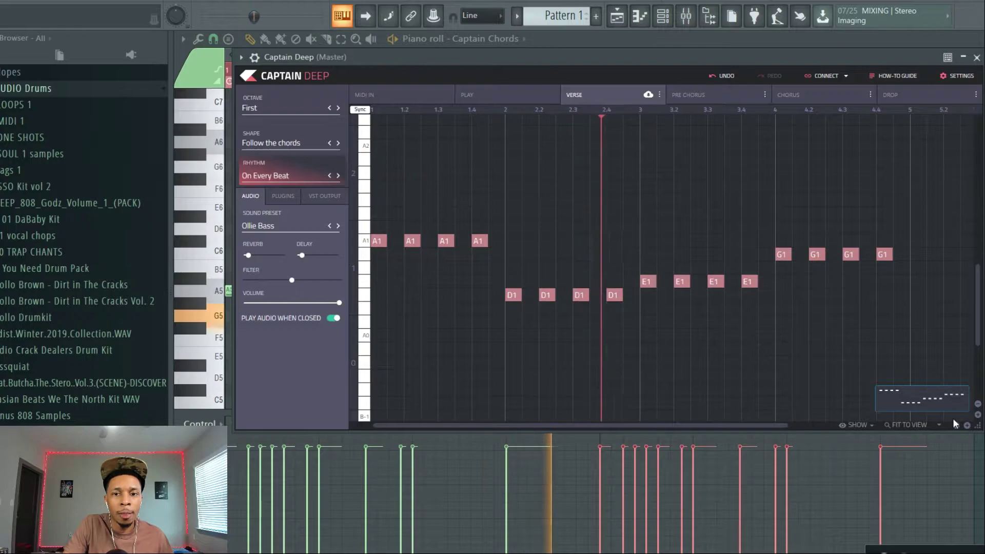
{"action": "key", "text": "space"}
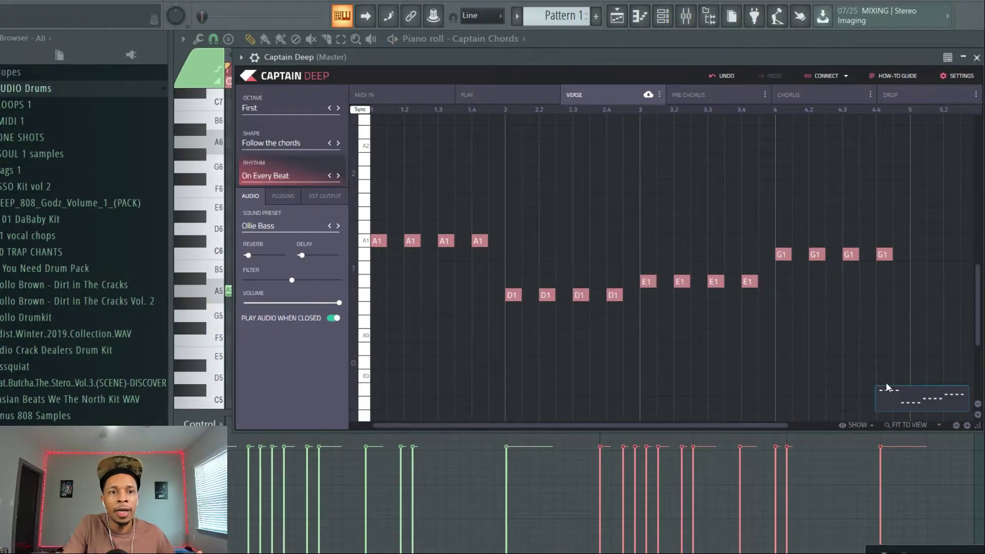
Switch the bass rhythm to On Chord Change and preview the result
{"action": "left_click", "coordinate": [291, 142]}
{"action": "left_click", "coordinate": [291, 131]}
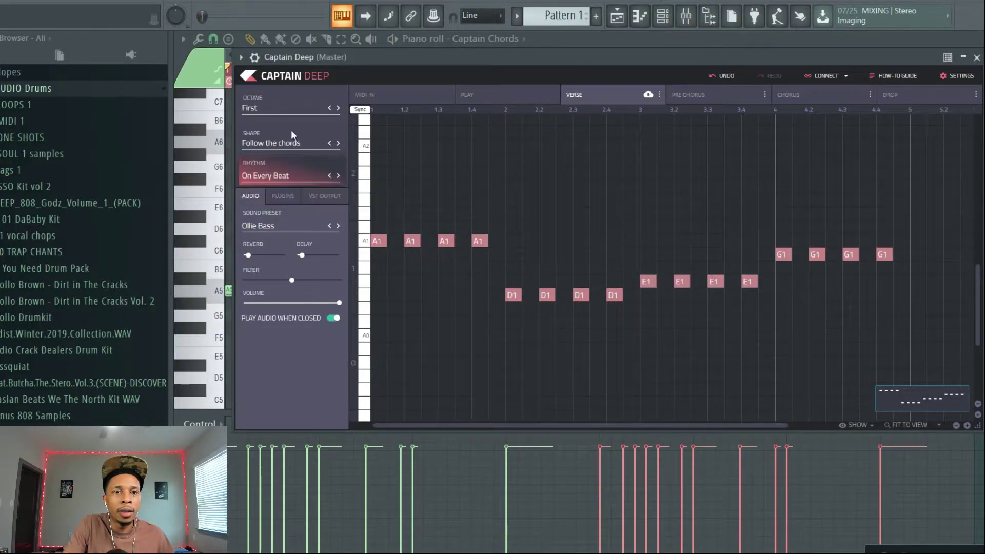
{"action": "left_click", "coordinate": [290, 174]}
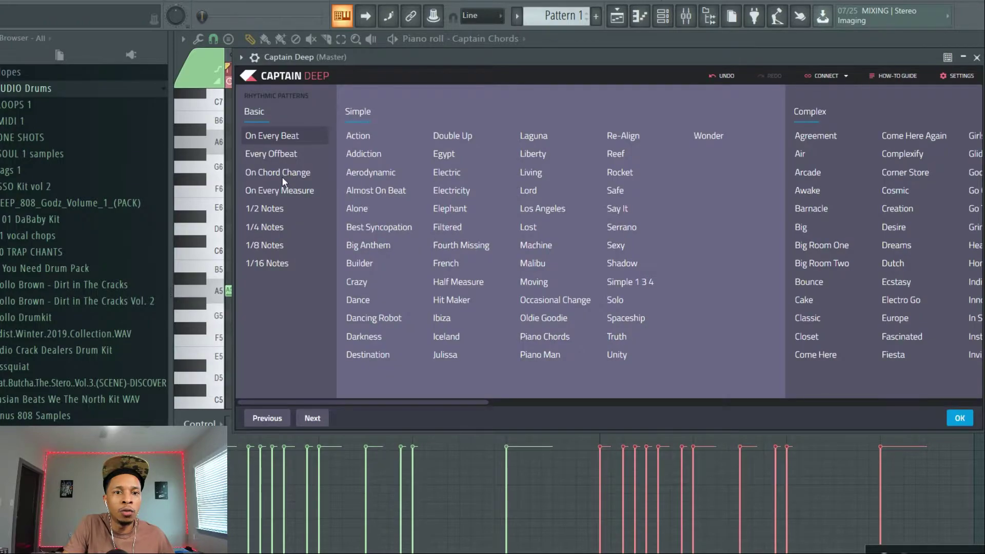
{"action": "left_click", "coordinate": [277, 173]}
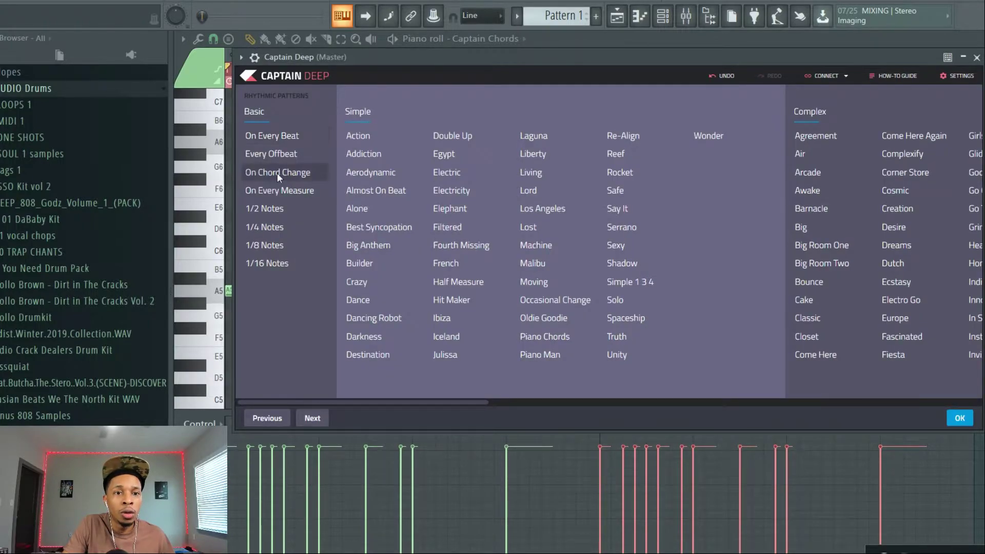
{"action": "left_click", "coordinate": [958, 418]}
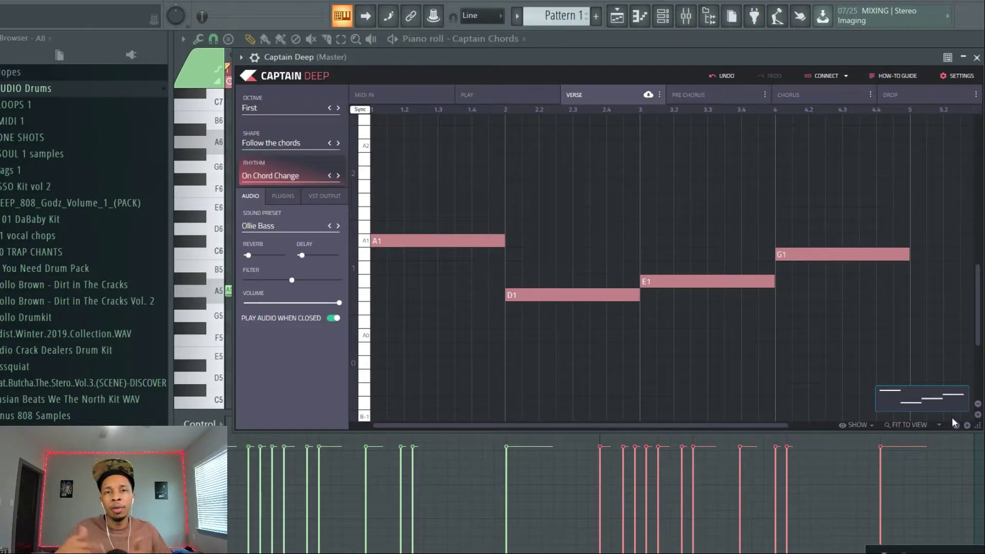
{"action": "key", "text": "space"}
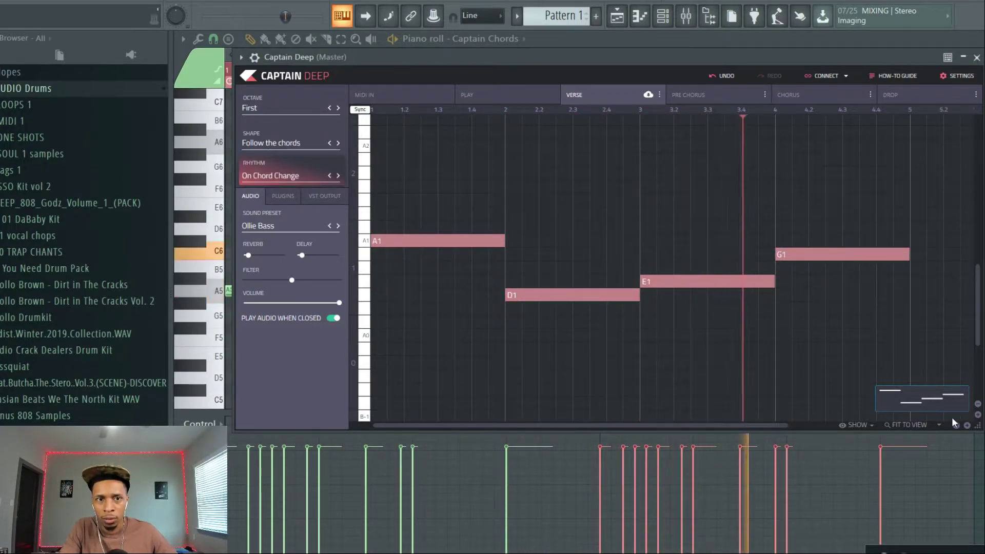
{"action": "key", "text": "space"}
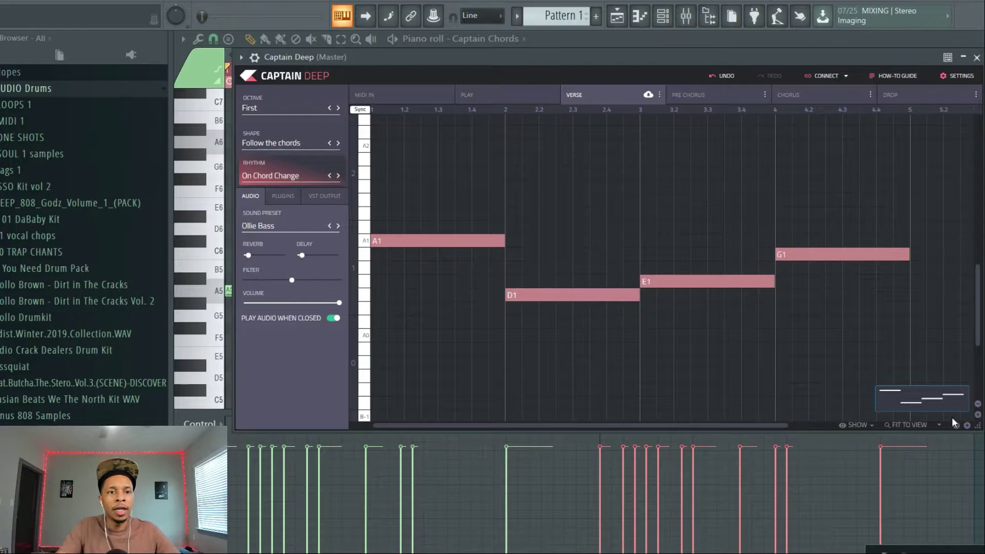
Choose the Marz Bass sound preset for Captain Deep and close its window
{"action": "left_click", "coordinate": [260, 226]}
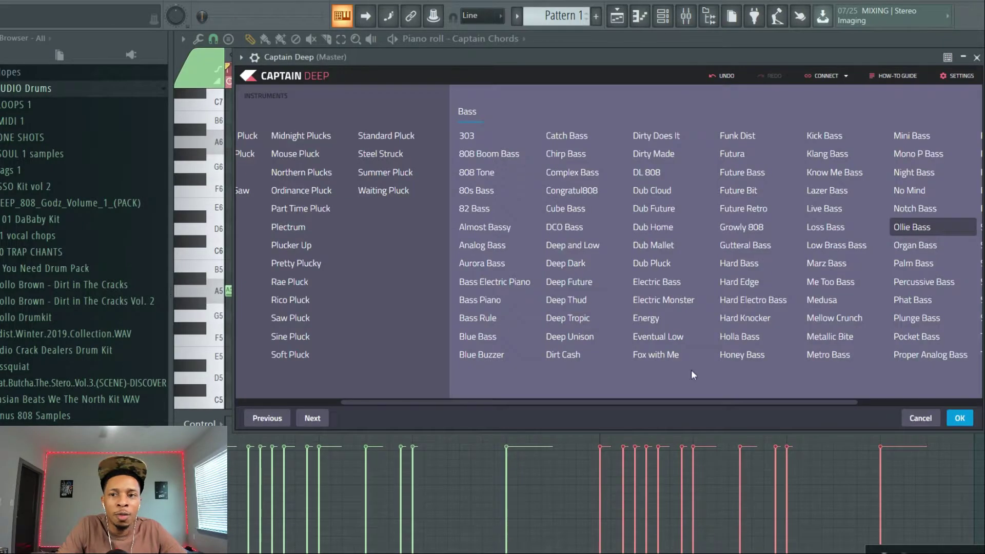
{"action": "left_click", "coordinate": [826, 263]}
{"action": "left_click", "coordinate": [957, 415]}
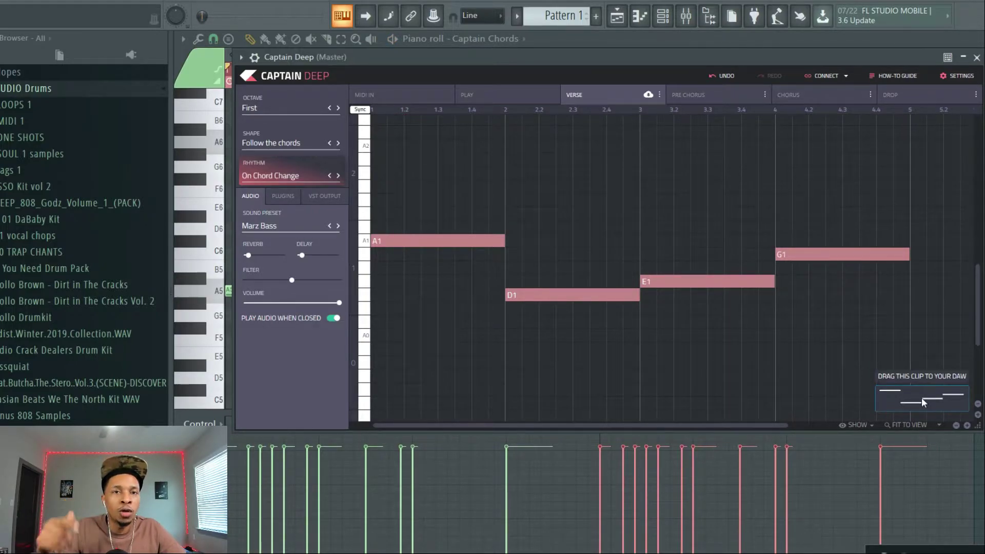
{"action": "key", "text": "Escape"}
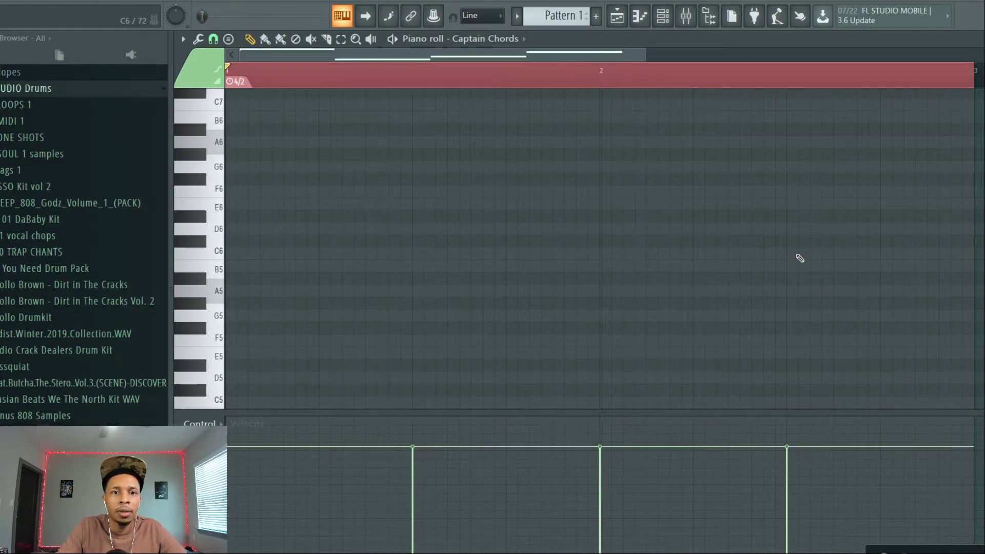
Scroll down the chord notes, then reopen Captain Deep from the Channel Rack
{"action": "scroll", "coordinate": [801, 258], "scroll_direction": "down", "scroll_amount": 10}
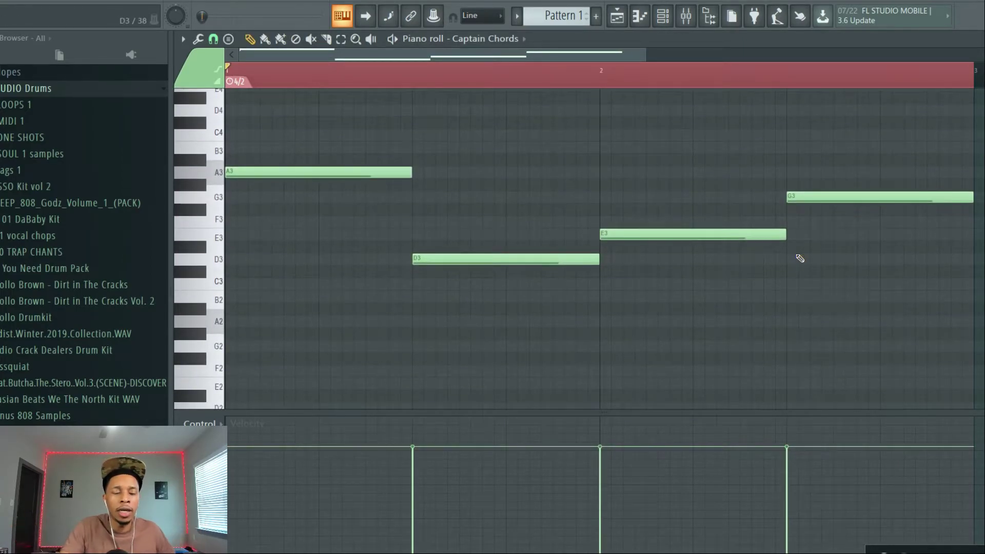
{"action": "key", "text": "F6"}
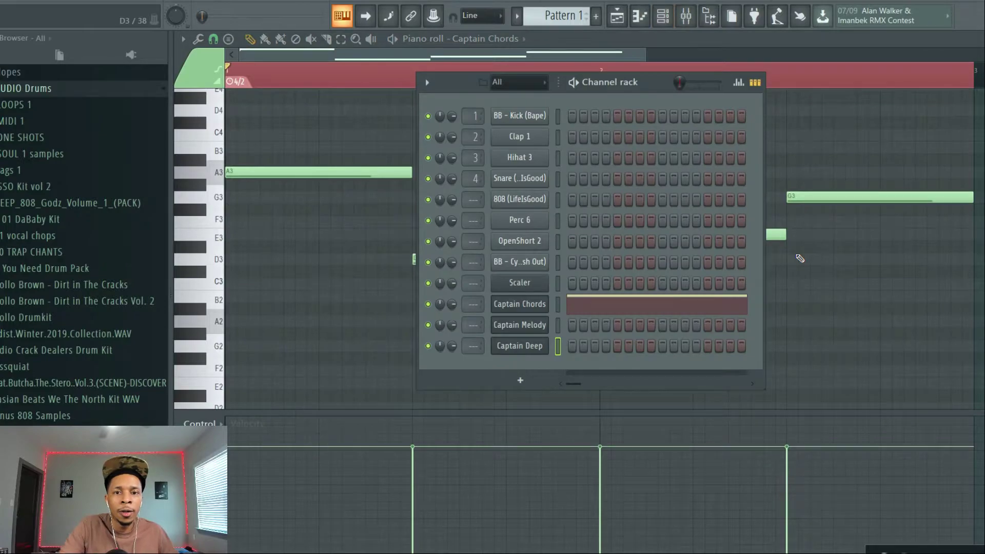
{"action": "left_click", "coordinate": [525, 347]}
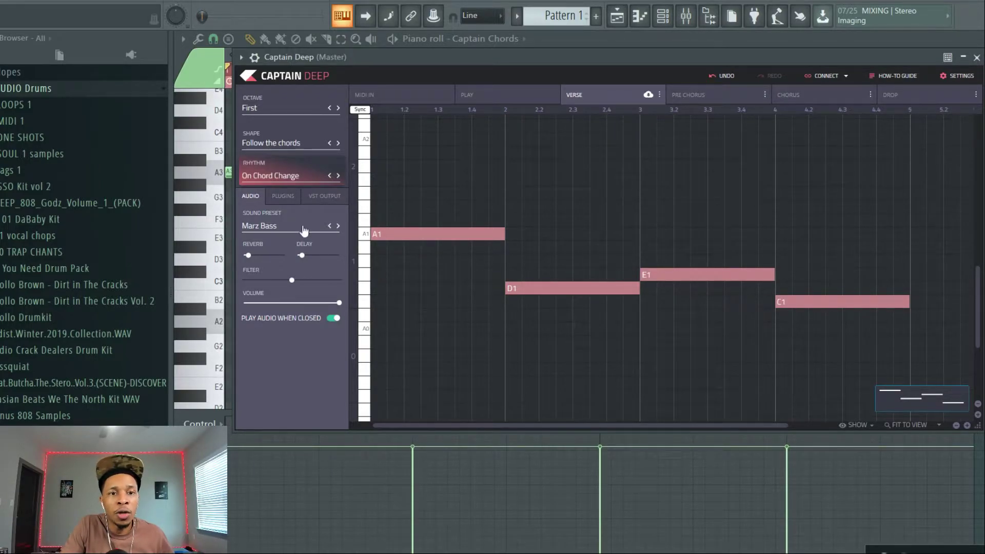
Browse Captain Deep's VST instrument list, then open the bass rhythm pattern list
{"action": "left_click", "coordinate": [286, 194]}
{"action": "left_click", "coordinate": [279, 229]}
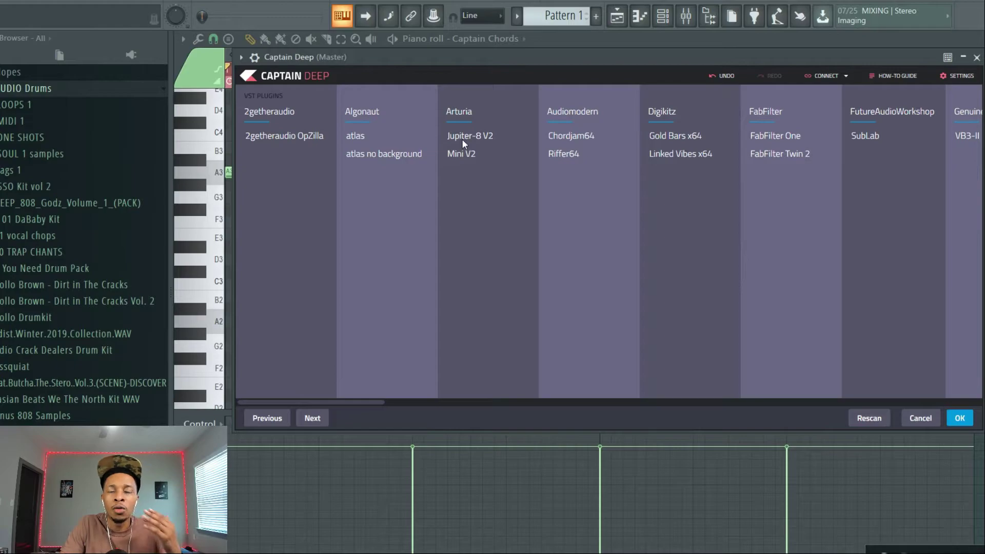
{"action": "left_click", "coordinate": [959, 420]}
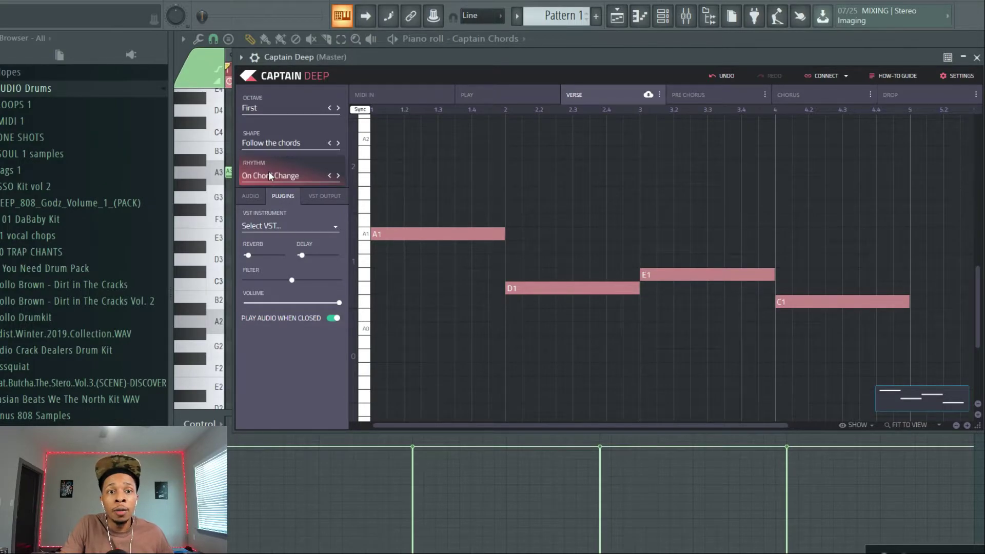
{"action": "left_click", "coordinate": [301, 179]}
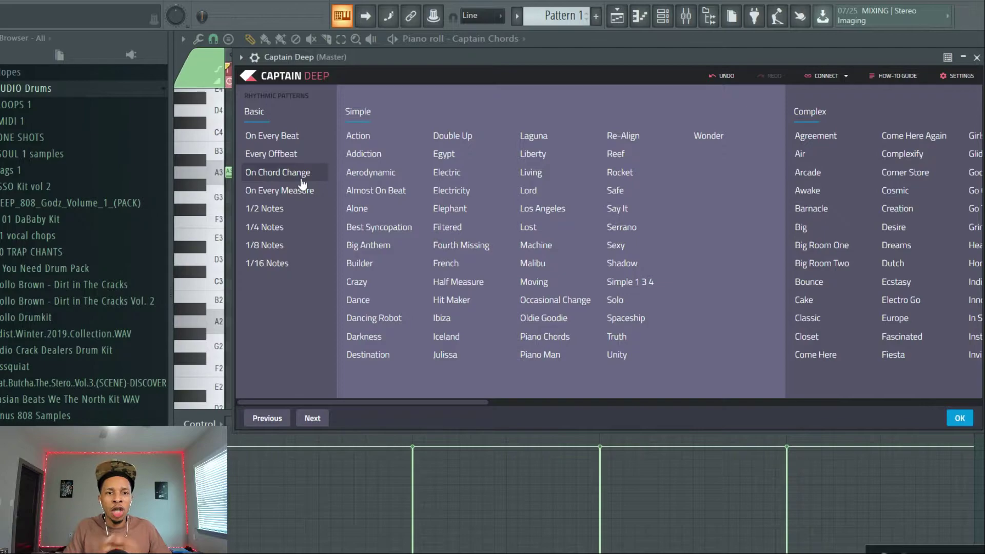
Apply the Dance rhythm to the bassline, preview it, and close the plugin windows
{"action": "left_click", "coordinate": [358, 299]}
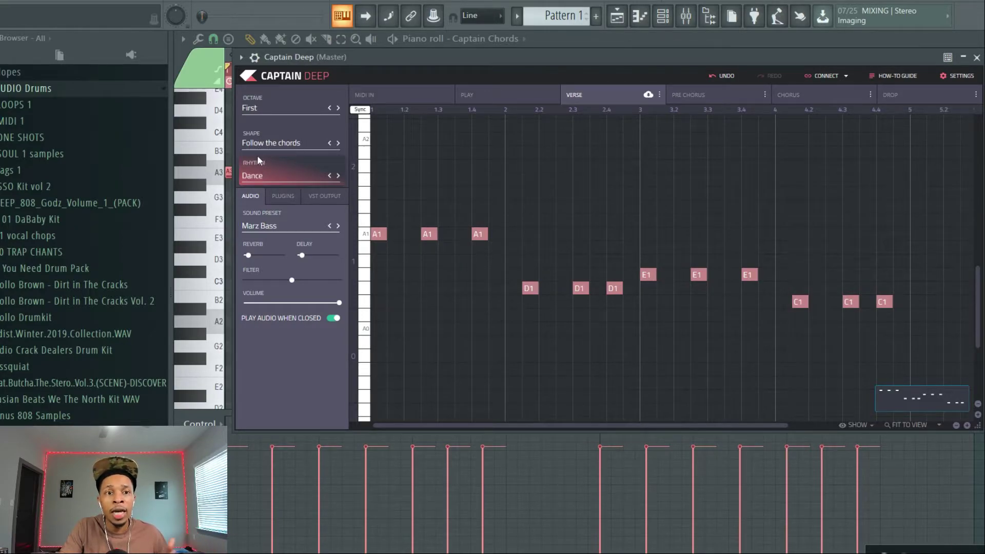
{"action": "key", "text": "space"}
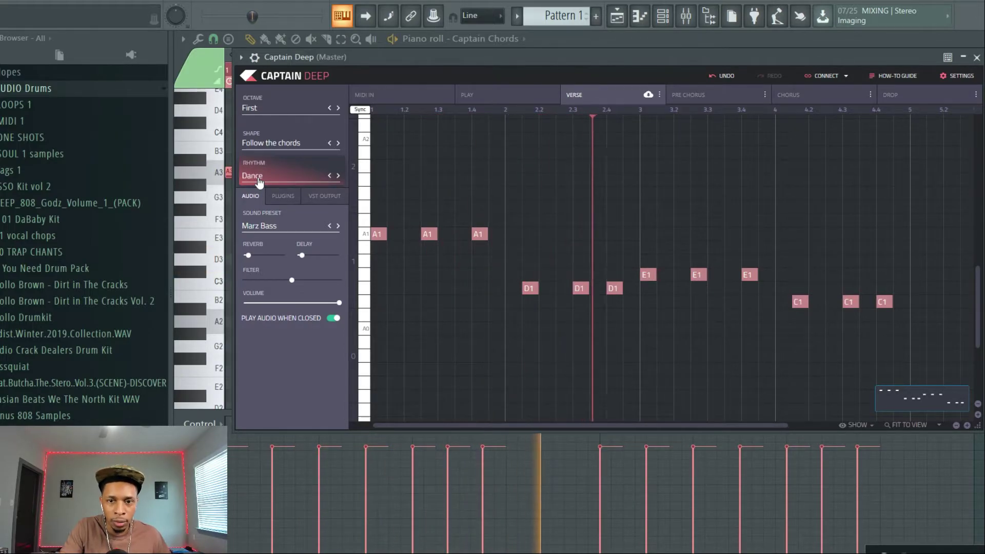
{"action": "key", "text": "space"}
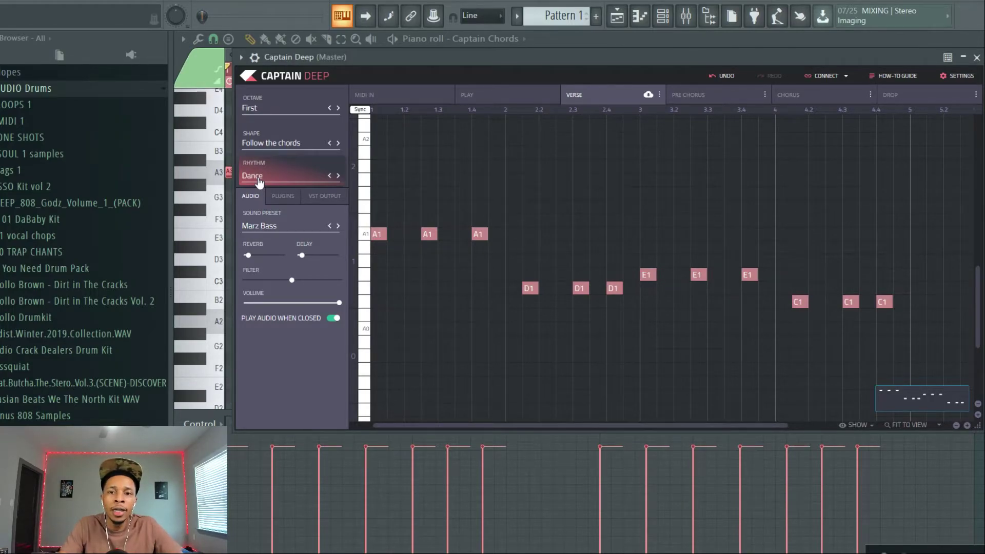
{"action": "key", "text": "Escape"}
{"action": "key", "text": "Escape"}
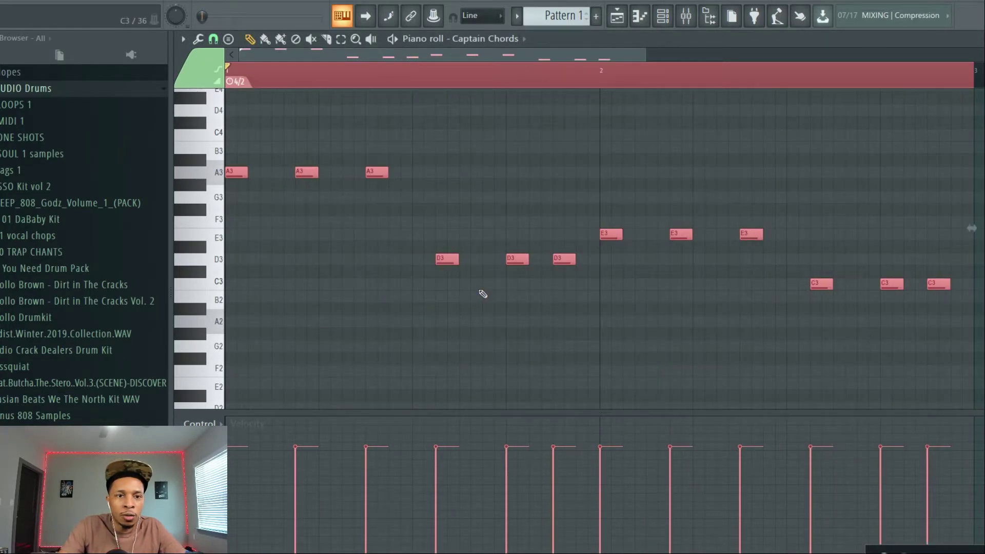
Add a Captain Beat drum channel from the Channel Rack's plugin list
{"action": "key", "text": "F6"}
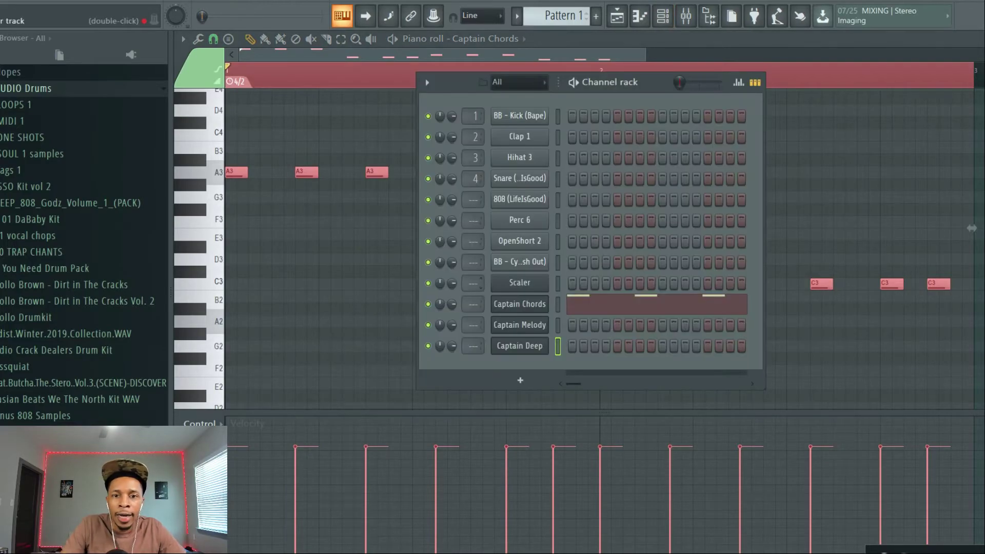
{"action": "left_click", "coordinate": [522, 381]}
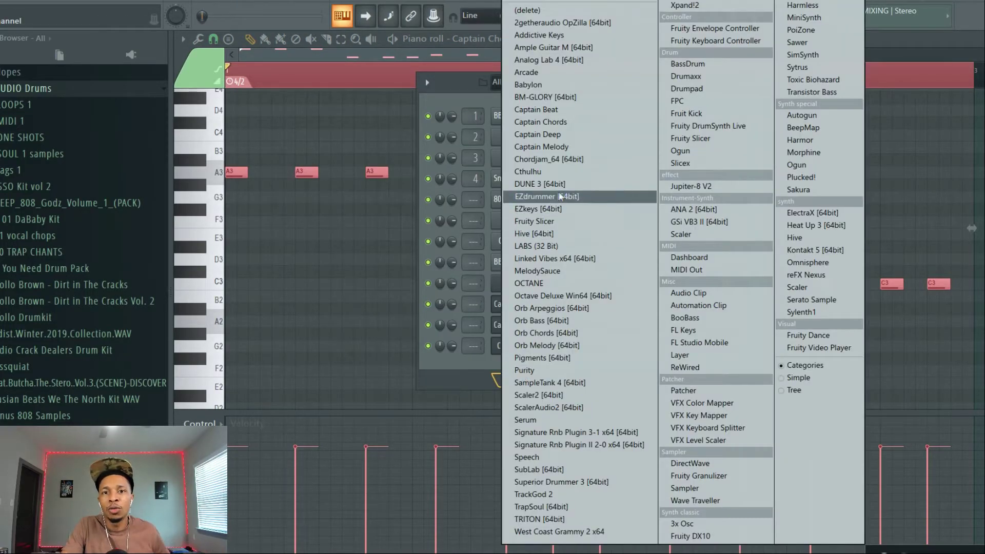
{"action": "left_click", "coordinate": [559, 110]}
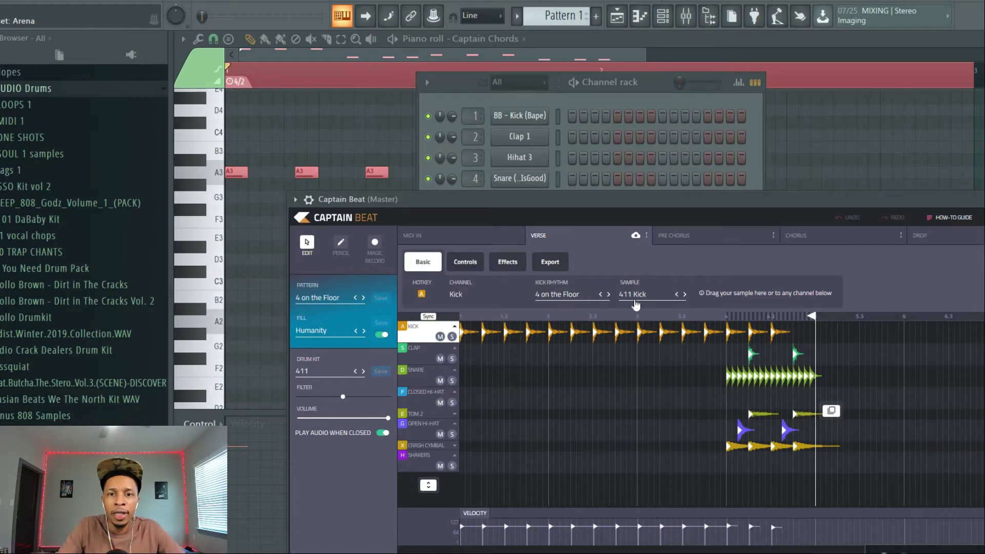
Move the Captain Beat window up, stop playback and select the Clap lane
{"action": "left_click_drag", "start_coordinate": [611, 200], "coordinate": [570, 55]}
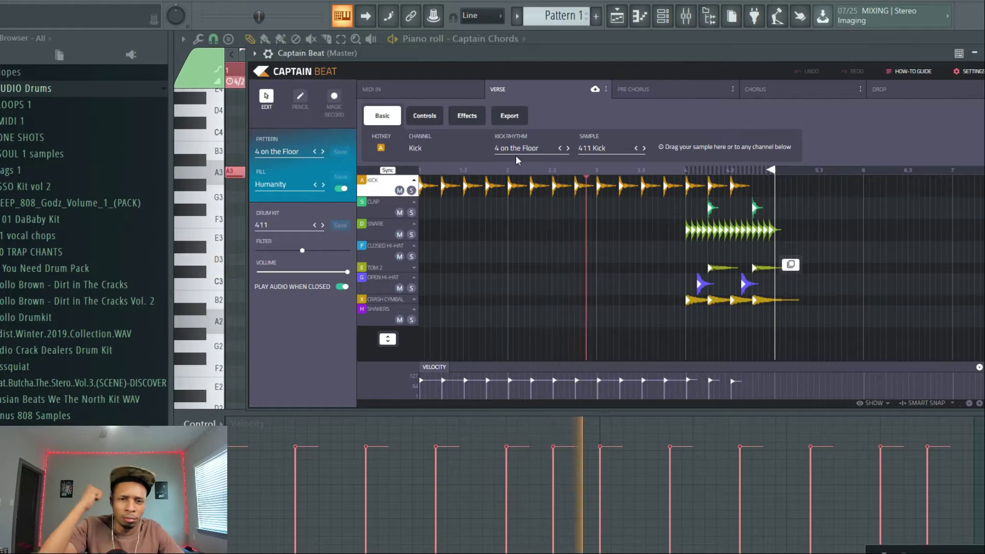
{"action": "key", "text": "space"}
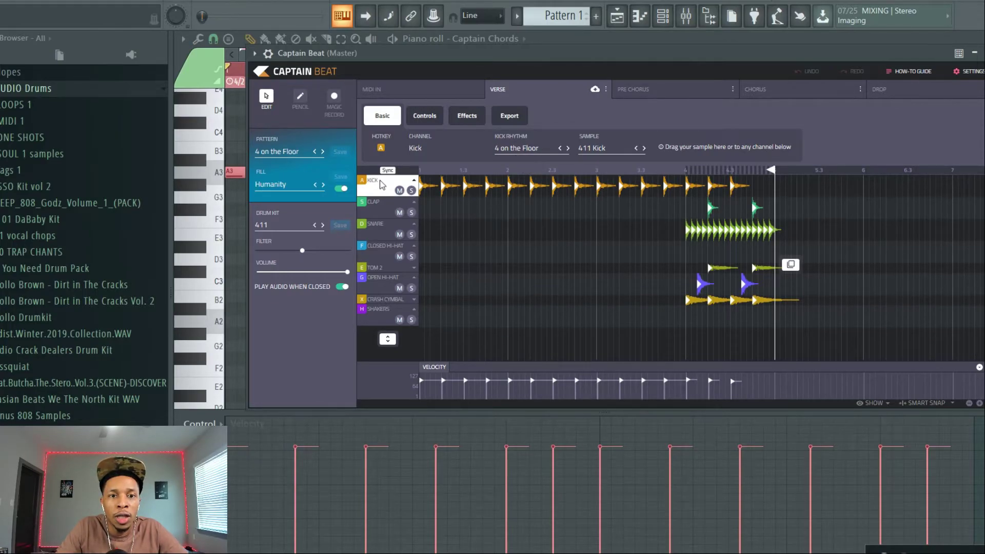
{"action": "left_click", "coordinate": [383, 210]}
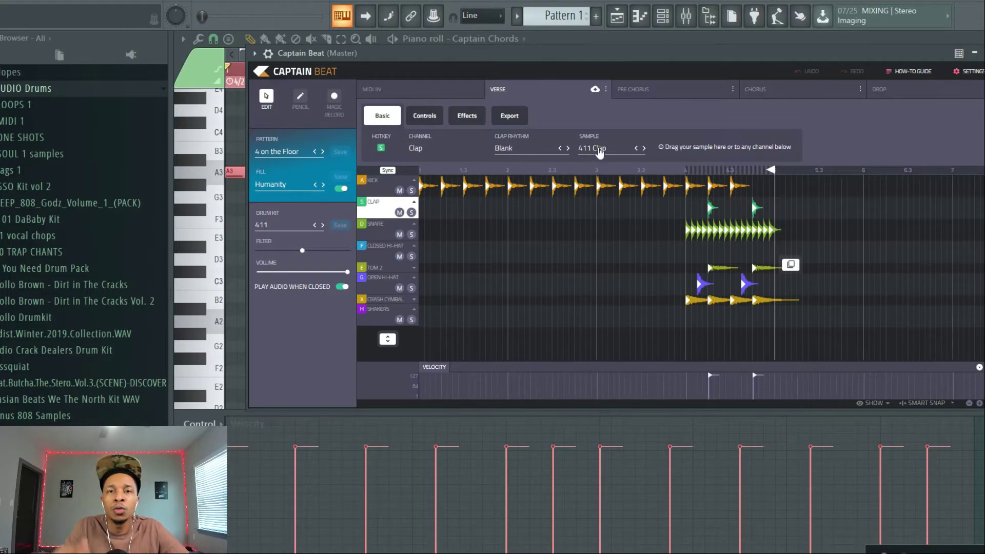
Review the clap's Controls and Effects settings, then bring up the Drum Kits browser
{"action": "left_click", "coordinate": [424, 117]}
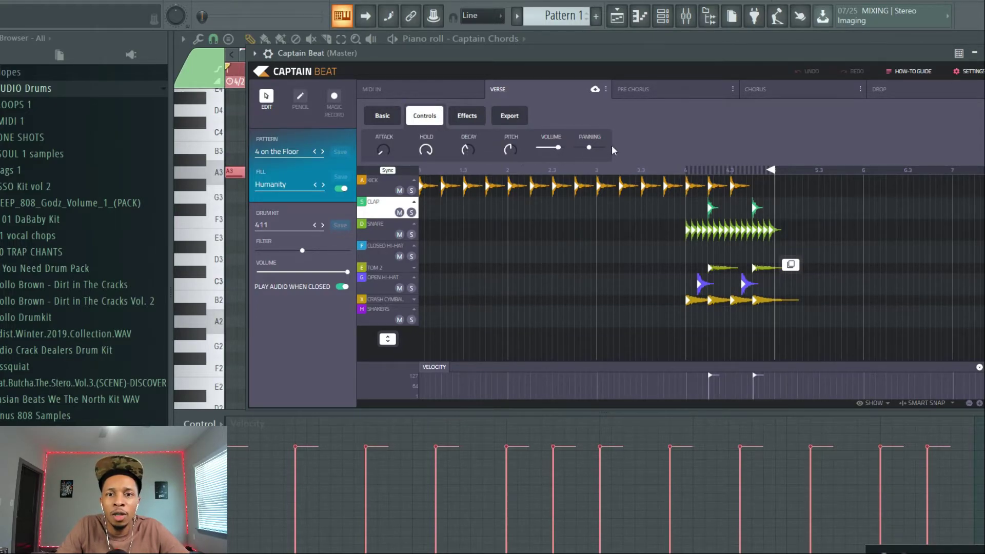
{"action": "mouse_move", "coordinate": [603, 148]}
{"action": "left_click", "coordinate": [475, 115]}
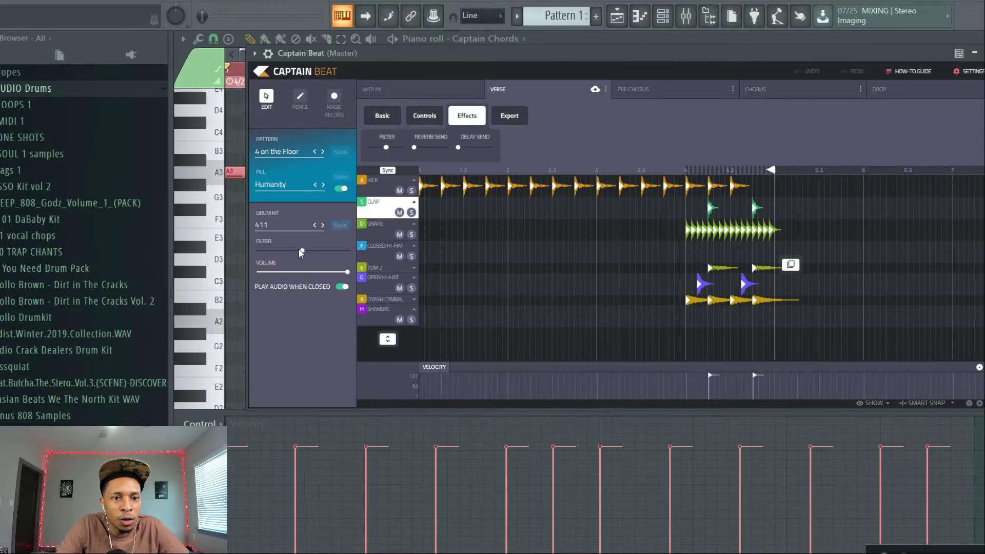
{"action": "left_click", "coordinate": [291, 226]}
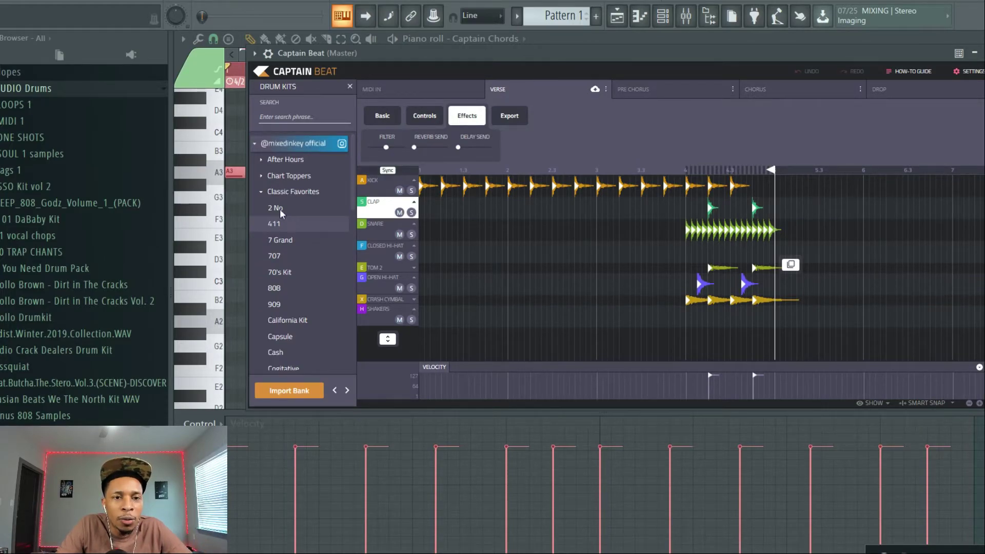
Change the drum kit from 411 to Chart Toppers' Hip Hop, then show the pattern list
{"action": "left_click", "coordinate": [262, 177]}
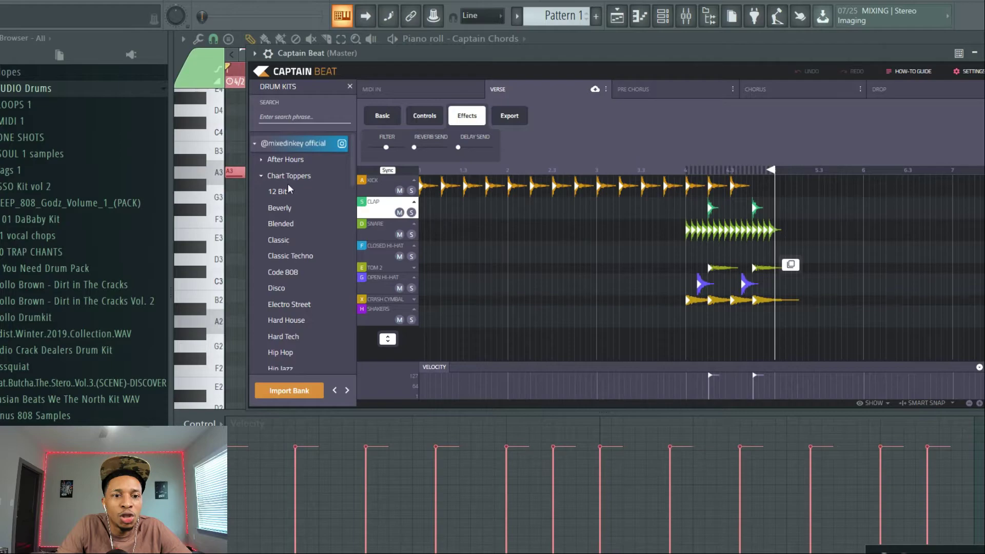
{"action": "left_click", "coordinate": [294, 353]}
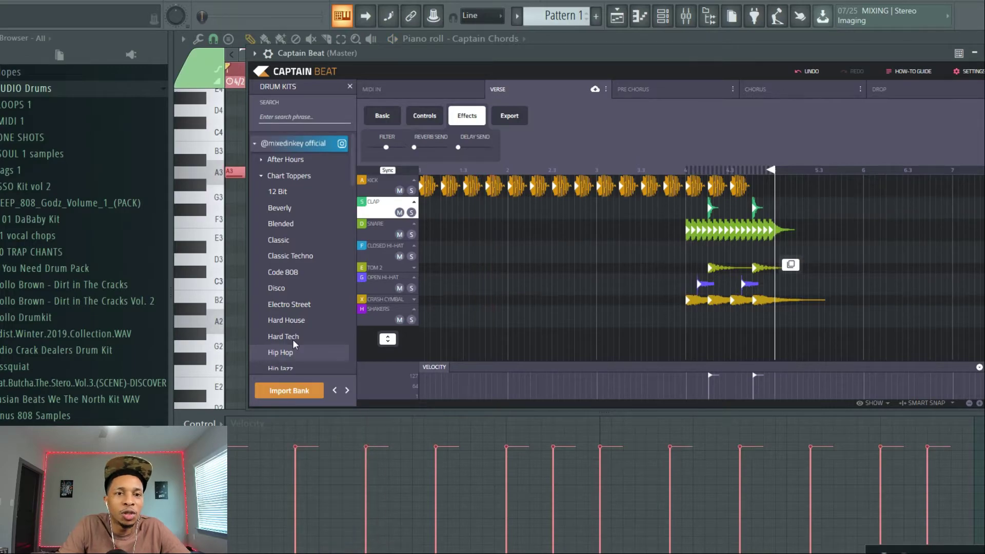
{"action": "left_click", "coordinate": [350, 87]}
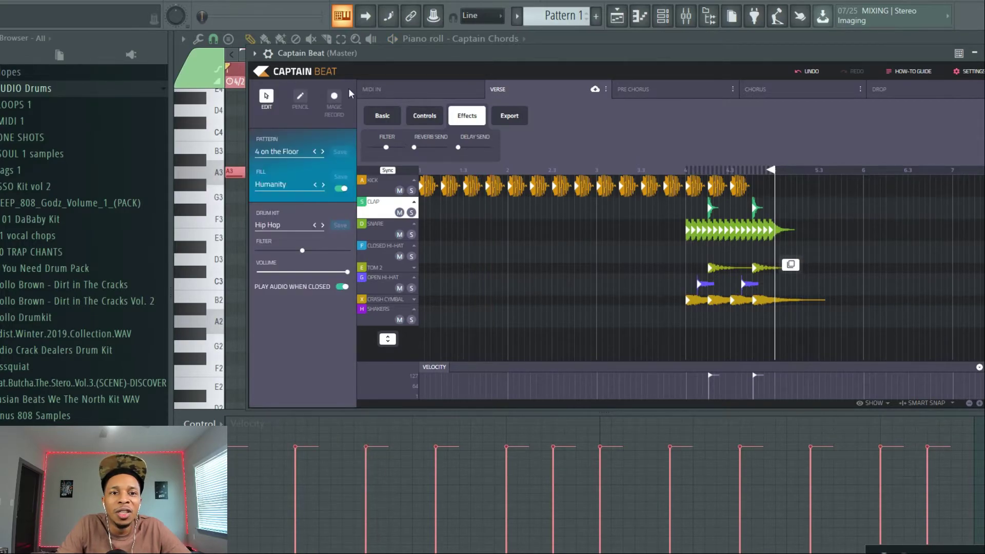
{"action": "left_click", "coordinate": [273, 157]}
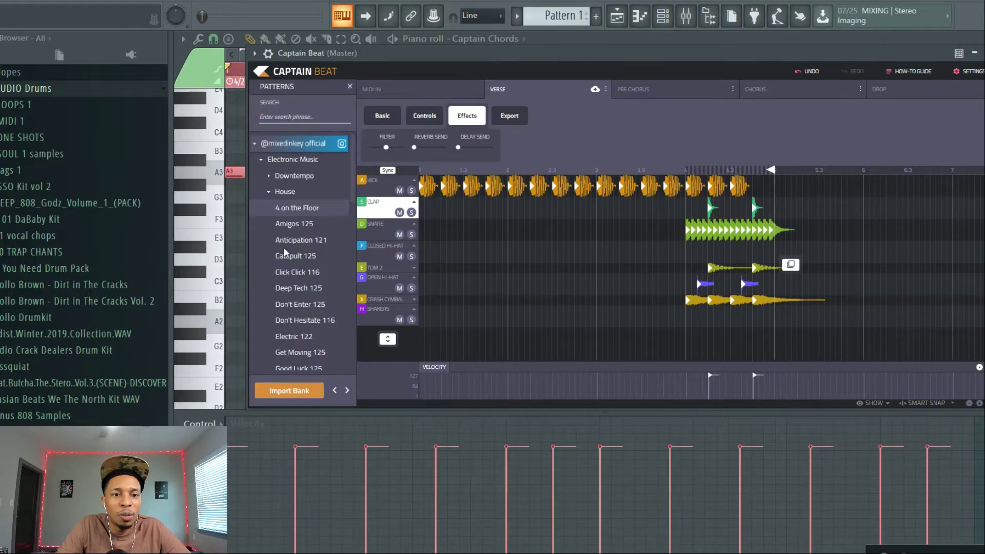
Load the Trap pattern Skinny Bop 130, dismiss the time-stretch prompt and play it
{"action": "left_click", "coordinate": [263, 160]}
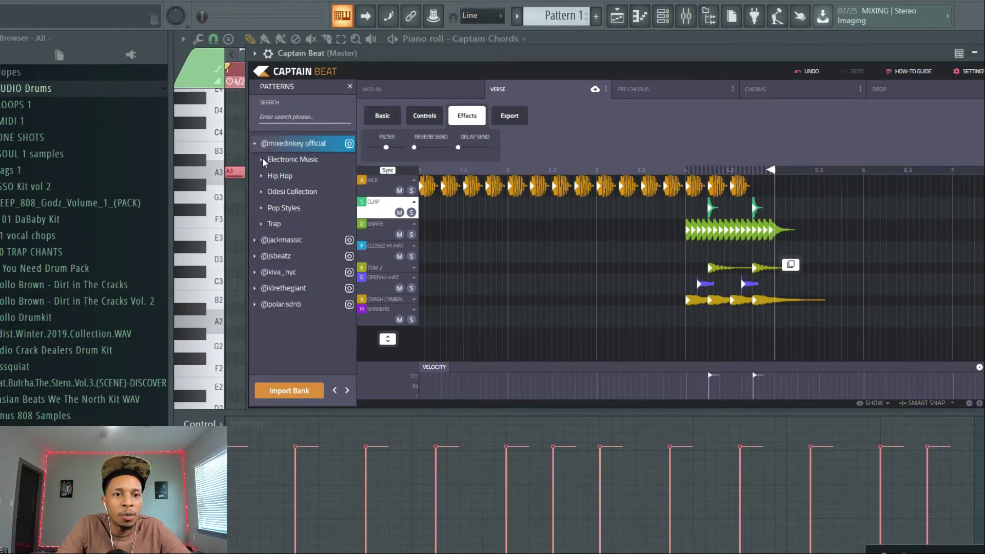
{"action": "left_click", "coordinate": [255, 289]}
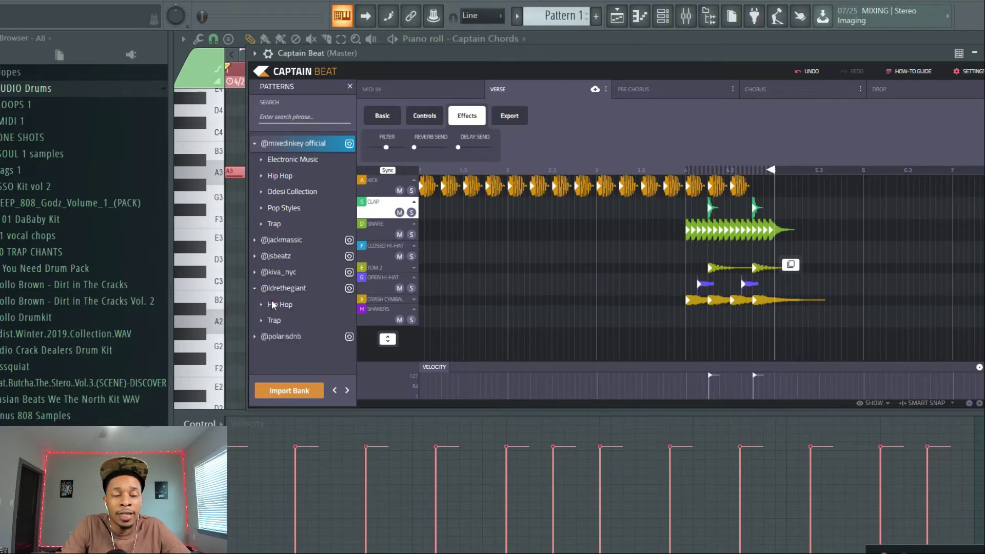
{"action": "left_click", "coordinate": [263, 322]}
{"action": "scroll", "coordinate": [284, 341], "scroll_direction": "down", "scroll_amount": 5}
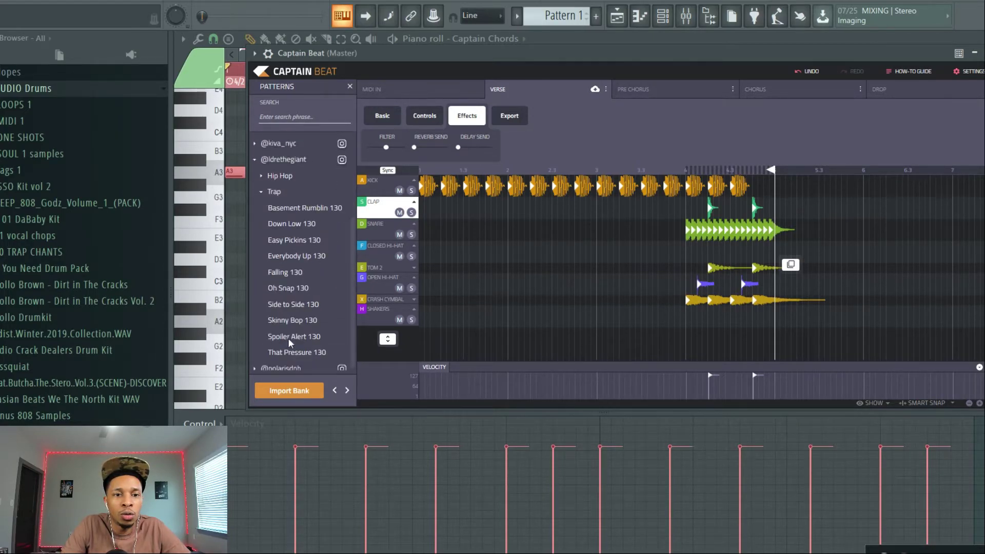
{"action": "left_click", "coordinate": [292, 322]}
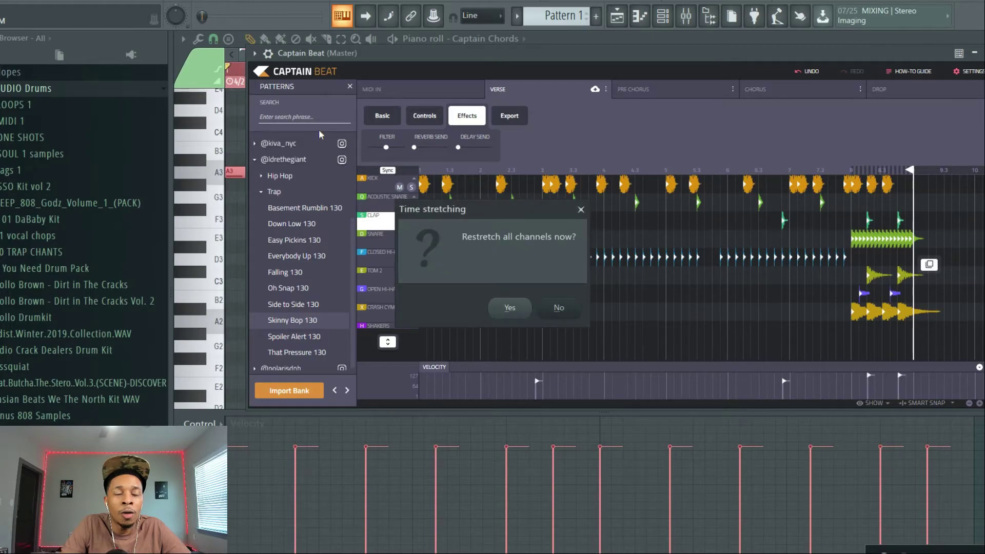
{"action": "key", "text": "Escape"}
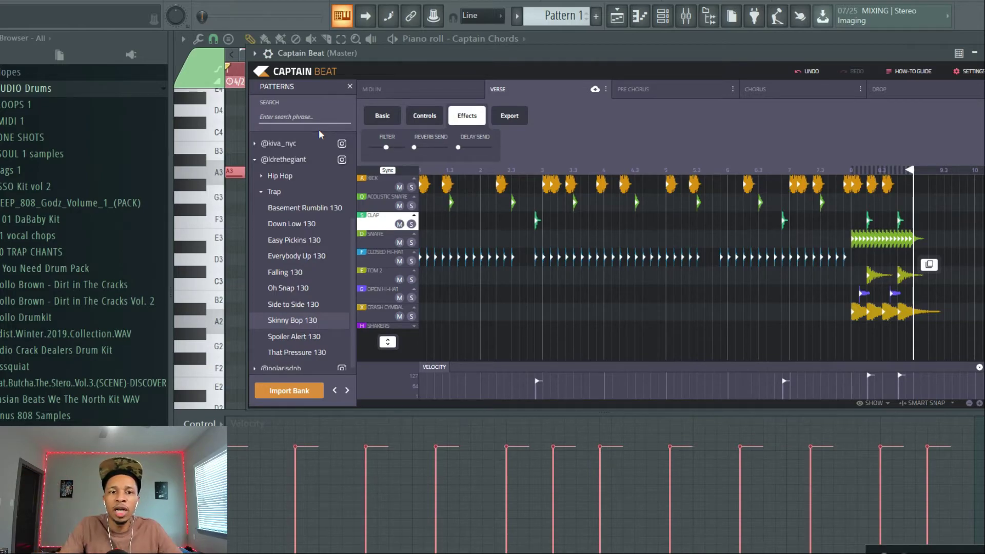
{"action": "key", "text": "space"}
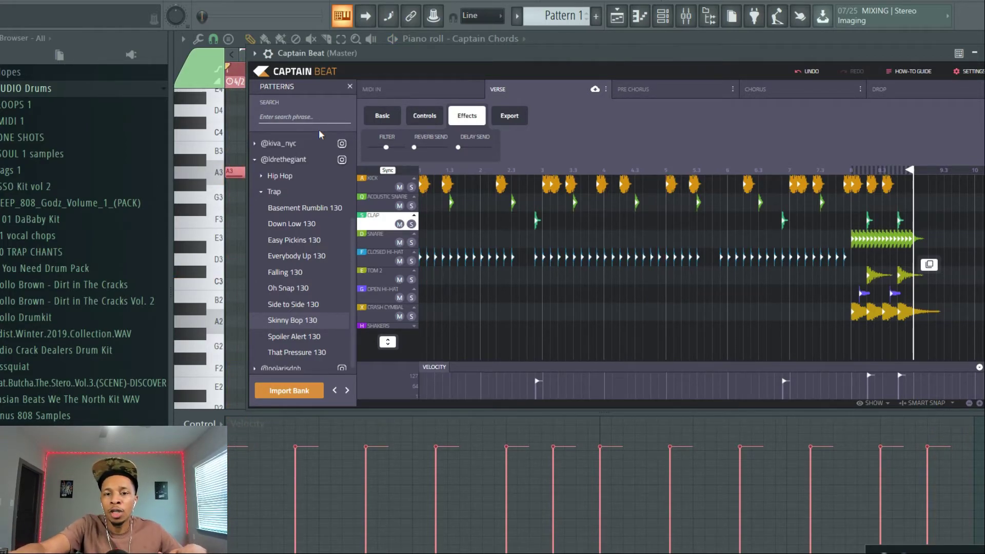
Close the plugin, zoom out and widen the piano roll's time selection, then reopen Captain Beat
{"action": "key", "text": "Escape"}
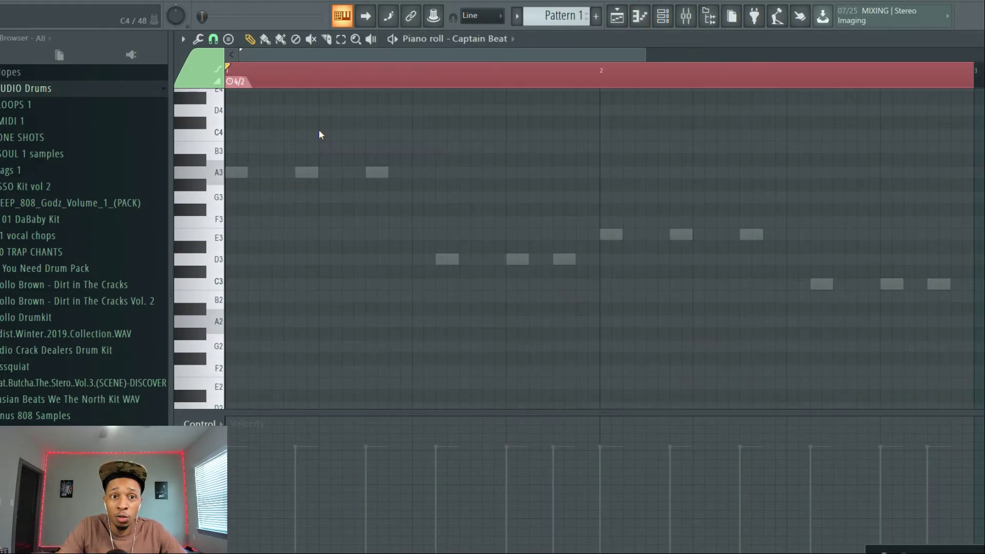
{"action": "scroll", "coordinate": [341, 100], "scroll_direction": "down", "scroll_amount": 3}
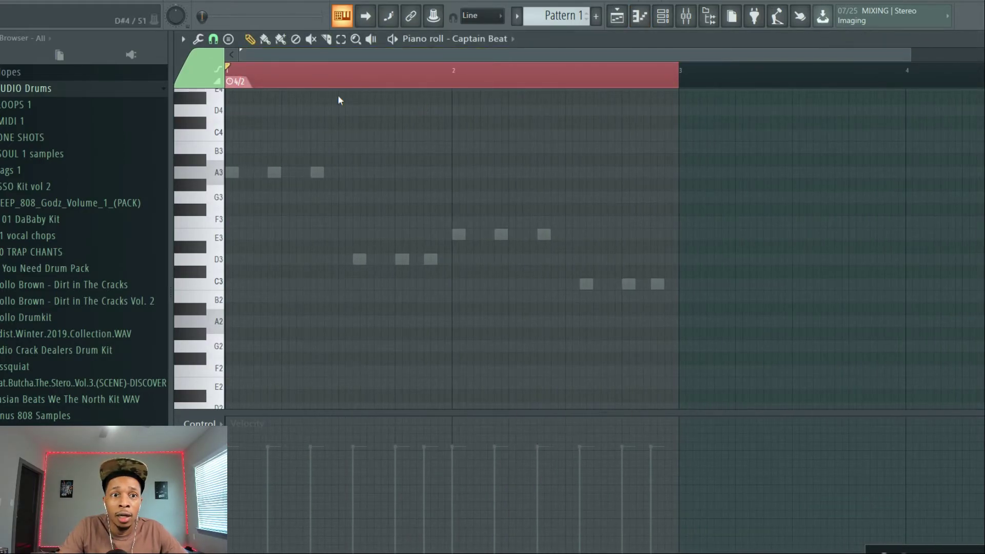
{"action": "left_click_drag", "start_coordinate": [227, 69], "coordinate": [961, 189]}
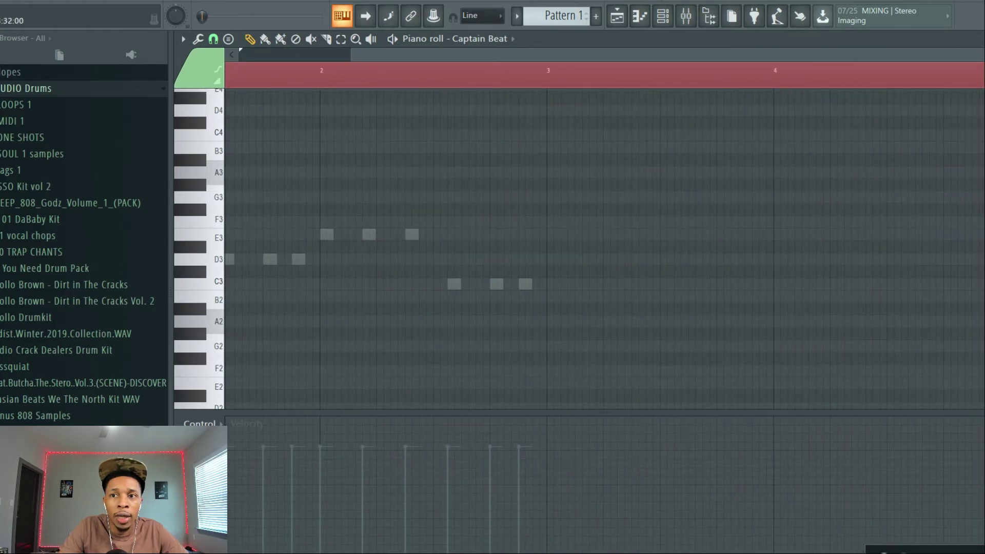
{"action": "key", "text": "F6"}
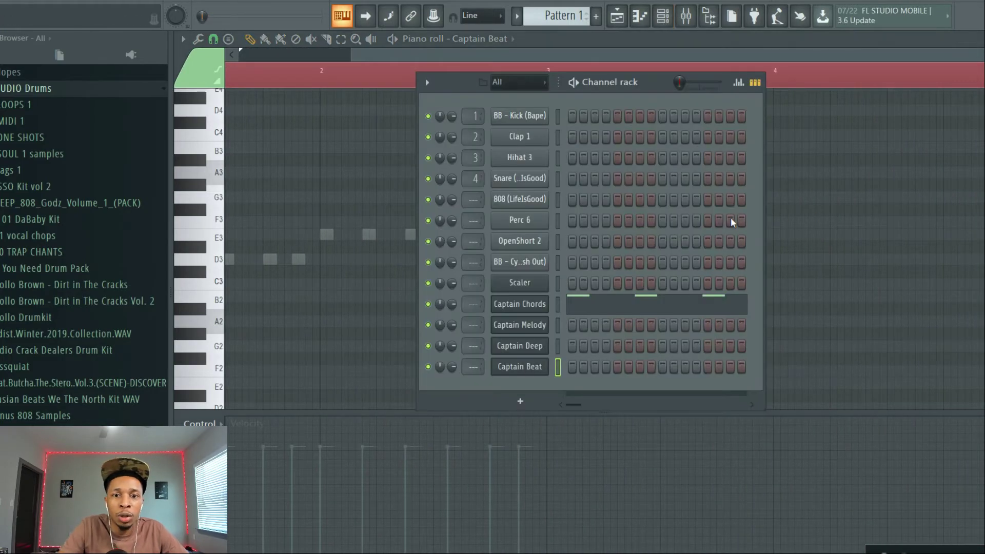
{"action": "left_click", "coordinate": [528, 366]}
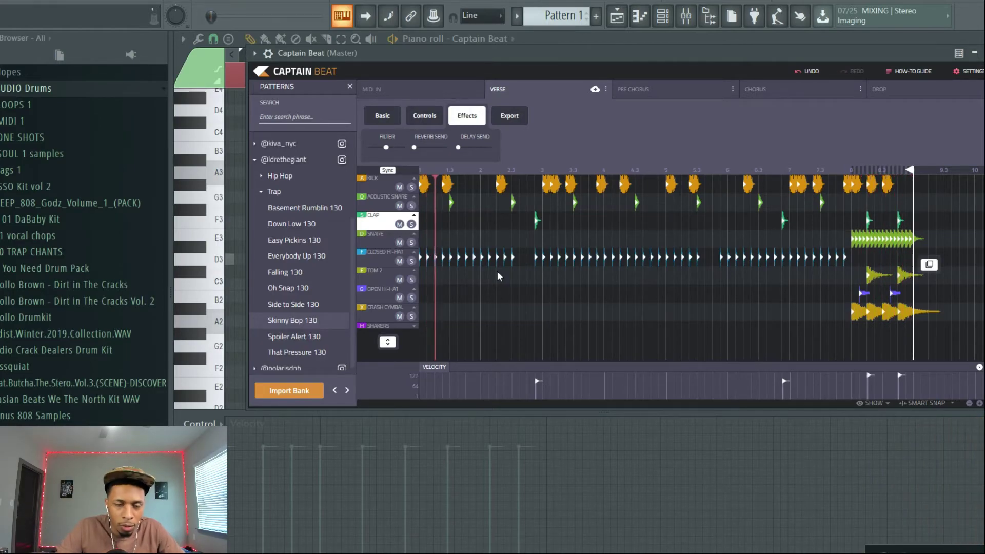
Stop playback and collapse the Trap folder in the Patterns browser
{"action": "key", "text": "space"}
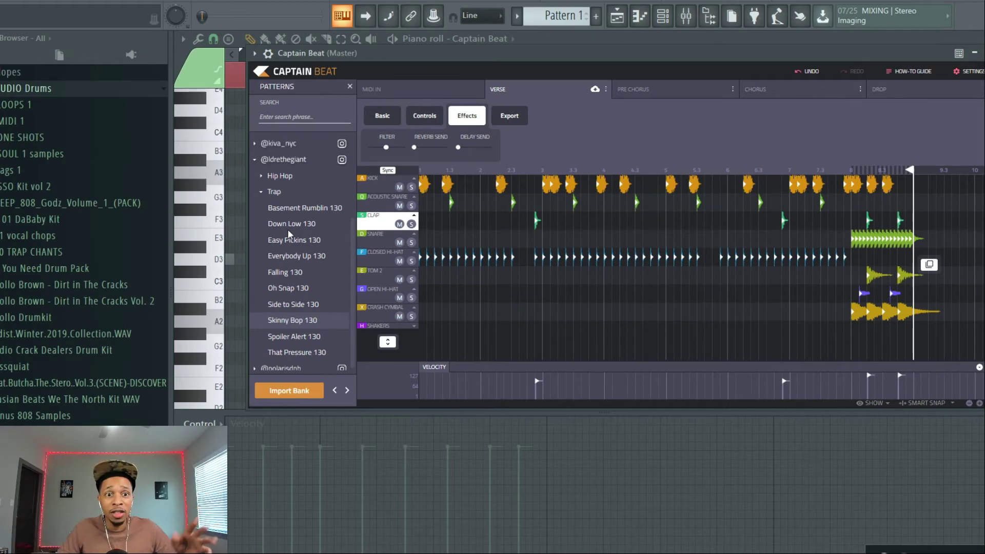
{"action": "left_click", "coordinate": [259, 191]}
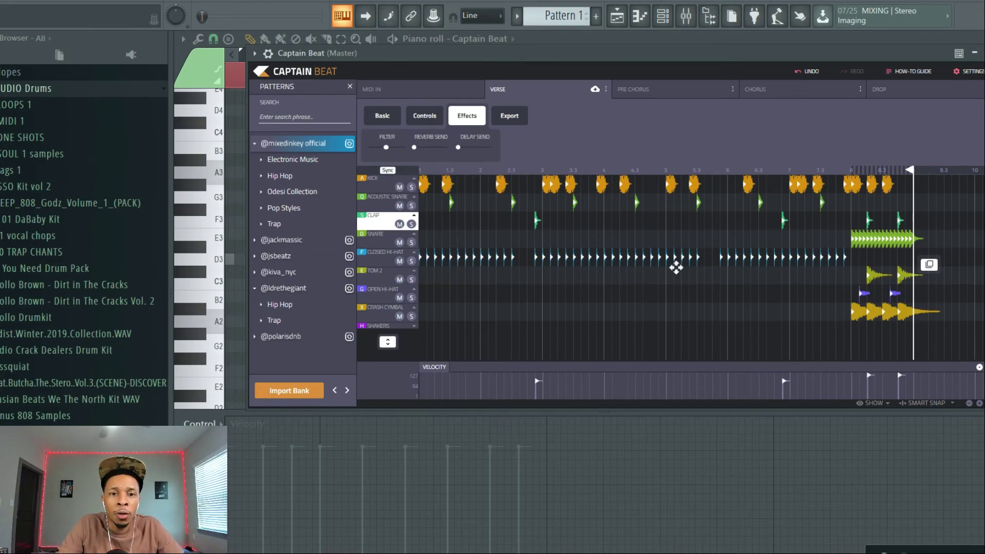
Load the Chiller 120 pattern from Pop Styles > Pop Dance
{"action": "left_click", "coordinate": [263, 207]}
{"action": "scroll", "coordinate": [264, 217], "scroll_direction": "down", "scroll_amount": 1}
{"action": "left_click", "coordinate": [278, 216]}
{"action": "scroll", "coordinate": [278, 217], "scroll_direction": "down", "scroll_amount": 2}
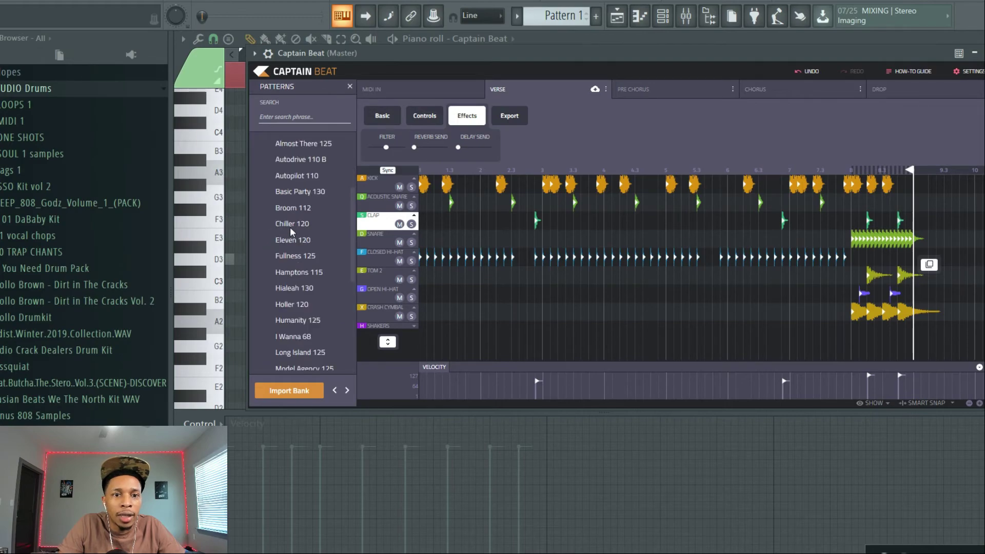
{"action": "left_click", "coordinate": [291, 226]}
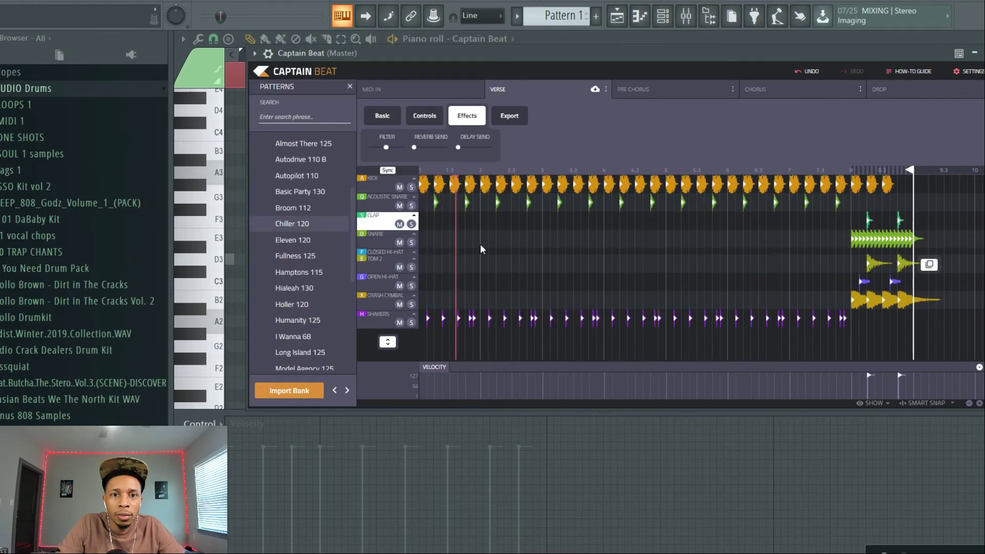
{"action": "left_click", "coordinate": [349, 87]}
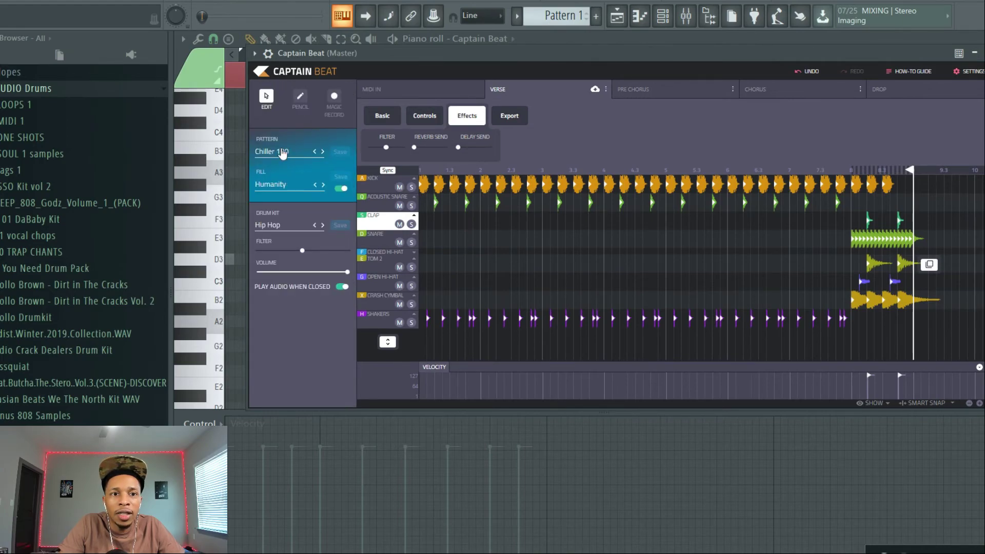
Set the fill to Reggaeton's Atmosphere
{"action": "left_click", "coordinate": [279, 186]}
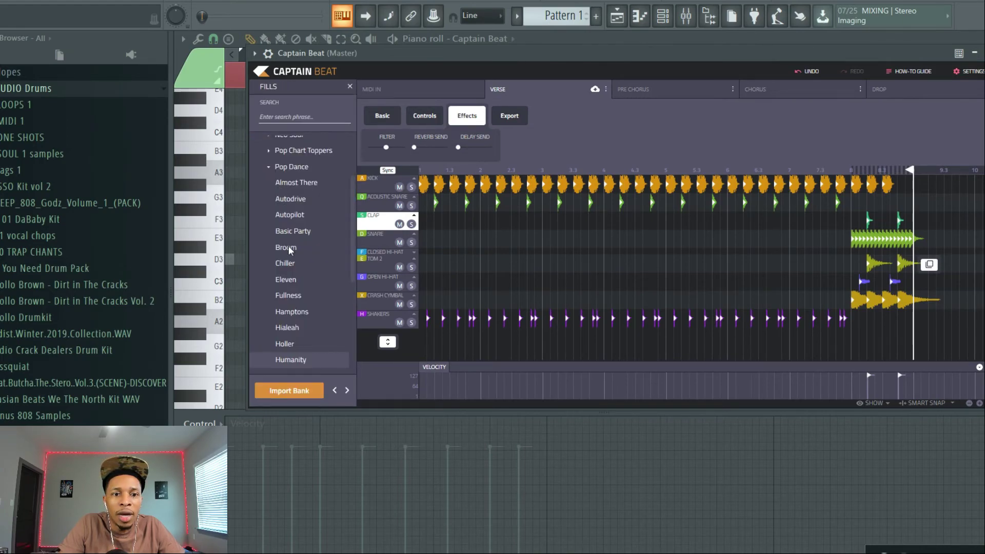
{"action": "scroll", "coordinate": [290, 250], "scroll_direction": "down", "scroll_amount": 3}
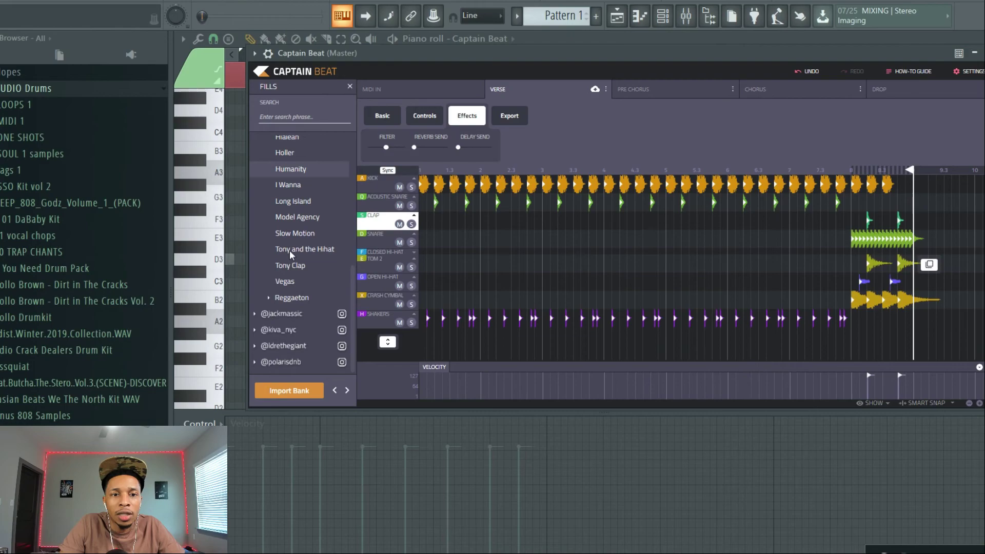
{"action": "left_click", "coordinate": [270, 297]}
{"action": "left_click", "coordinate": [291, 300]}
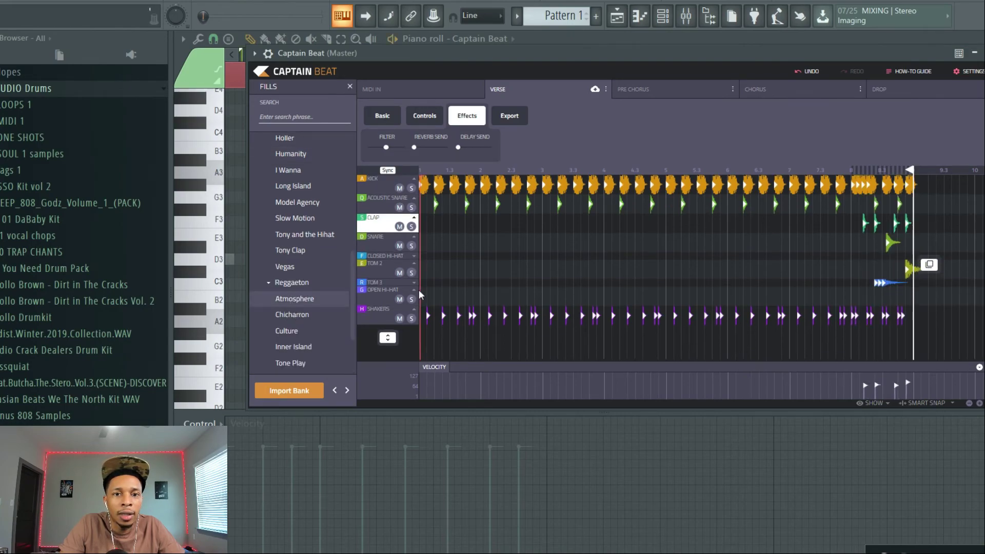